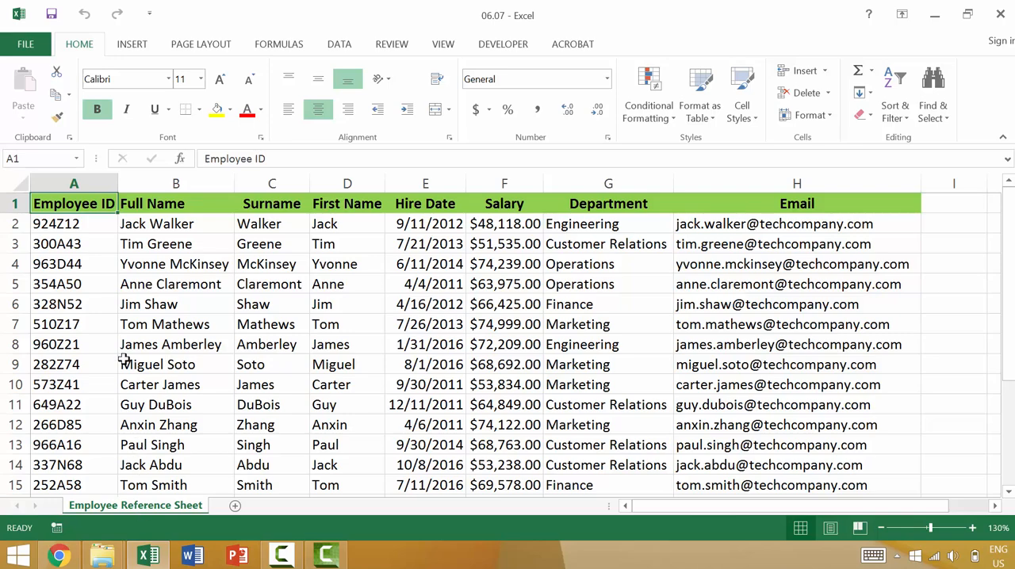
Look through the employee table from the header row down to the last record in row 23.
{"action": "scroll", "coordinate": [120, 357], "scroll_direction": "down", "scroll_amount": 1}
{"action": "scroll", "coordinate": [88, 444], "scroll_direction": "down", "scroll_amount": 1}
{"action": "scroll", "coordinate": [85, 465], "scroll_direction": "down", "scroll_amount": 1}
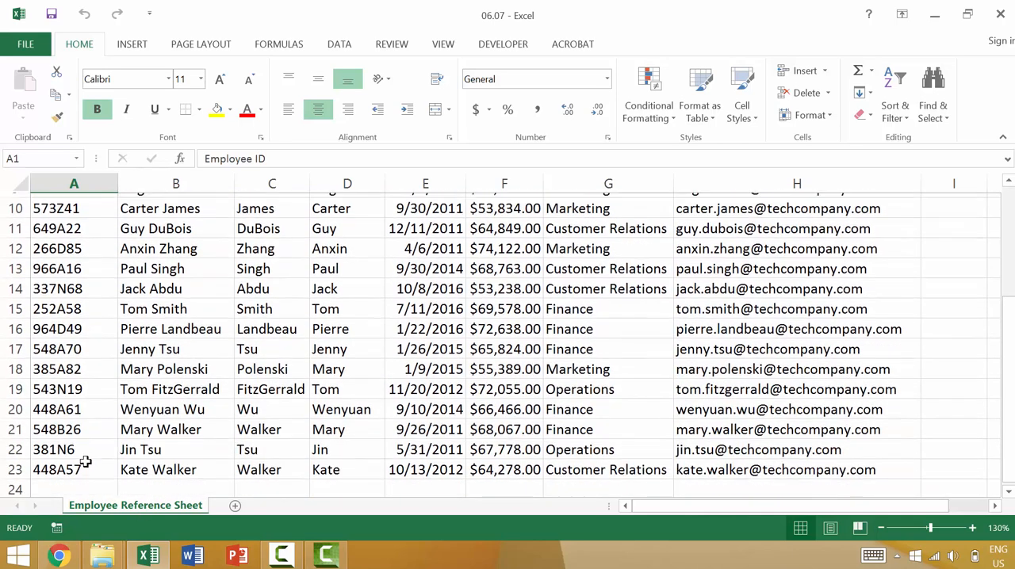
{"action": "scroll", "coordinate": [70, 466], "scroll_direction": "up", "scroll_amount": 3}
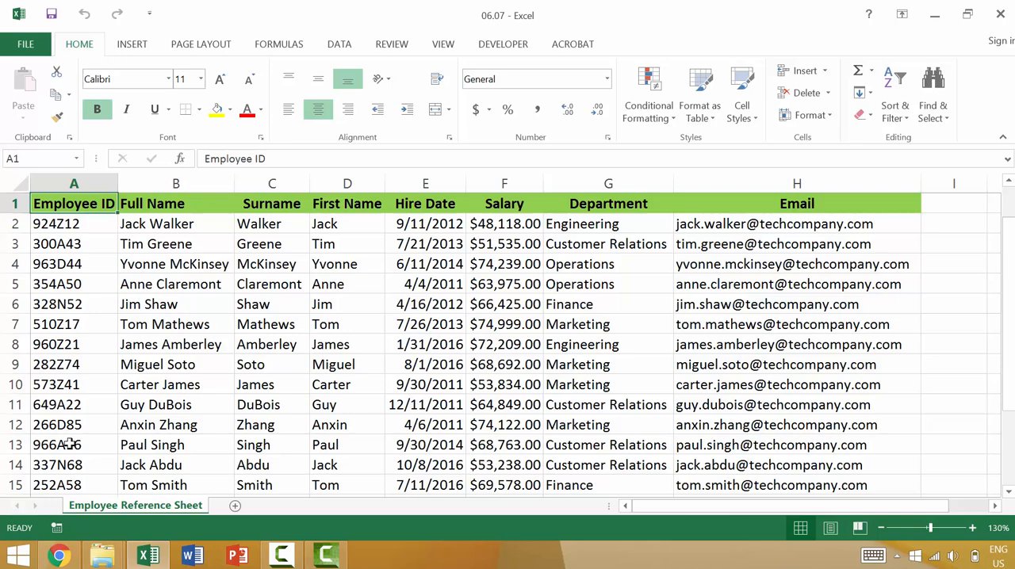
{"action": "left_click", "coordinate": [23, 203]}
{"action": "scroll", "coordinate": [28, 215], "scroll_direction": "down", "scroll_amount": 3}
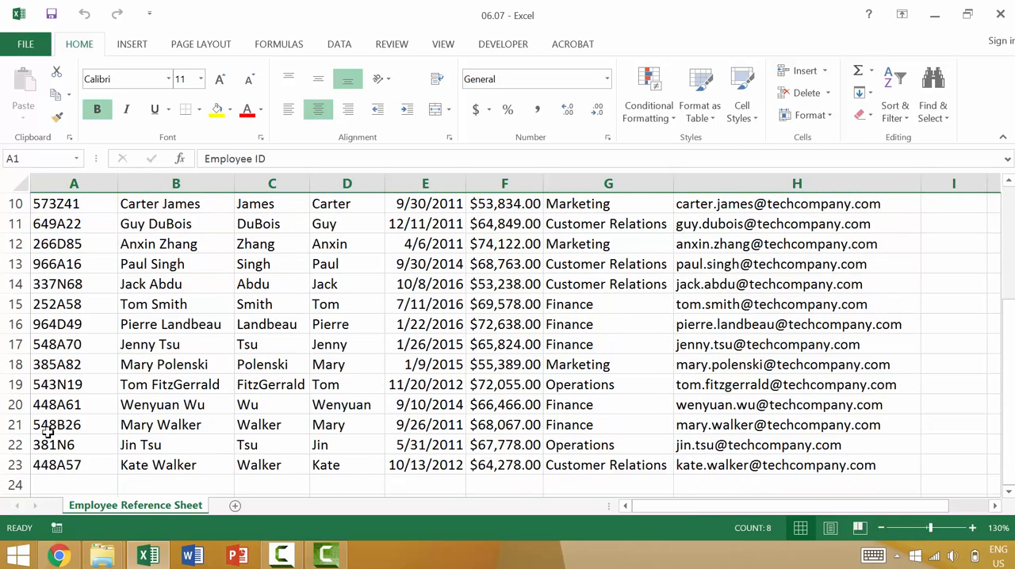
{"action": "left_click", "coordinate": [16, 465]}
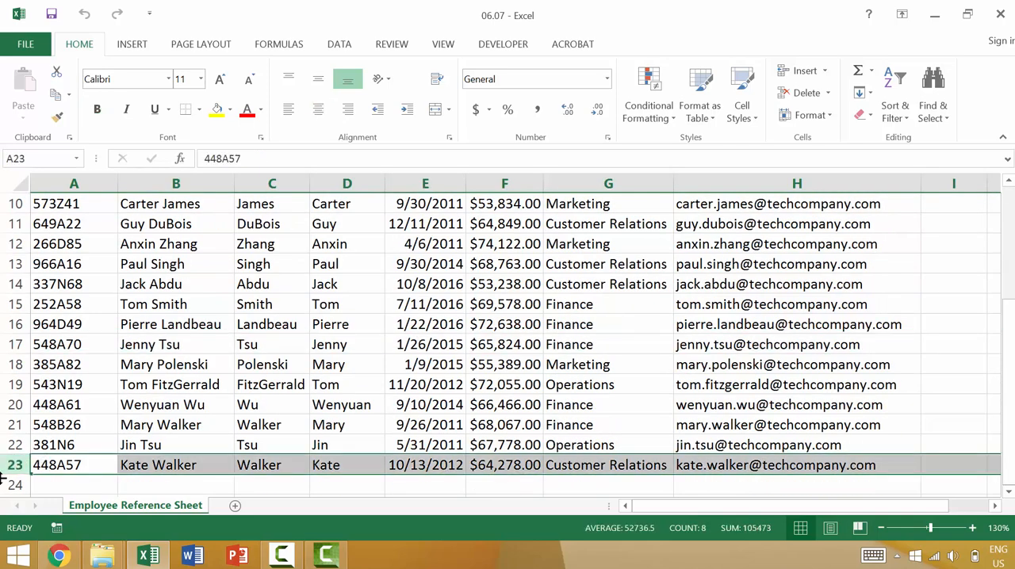
{"action": "scroll", "coordinate": [49, 422], "scroll_direction": "up", "scroll_amount": 3}
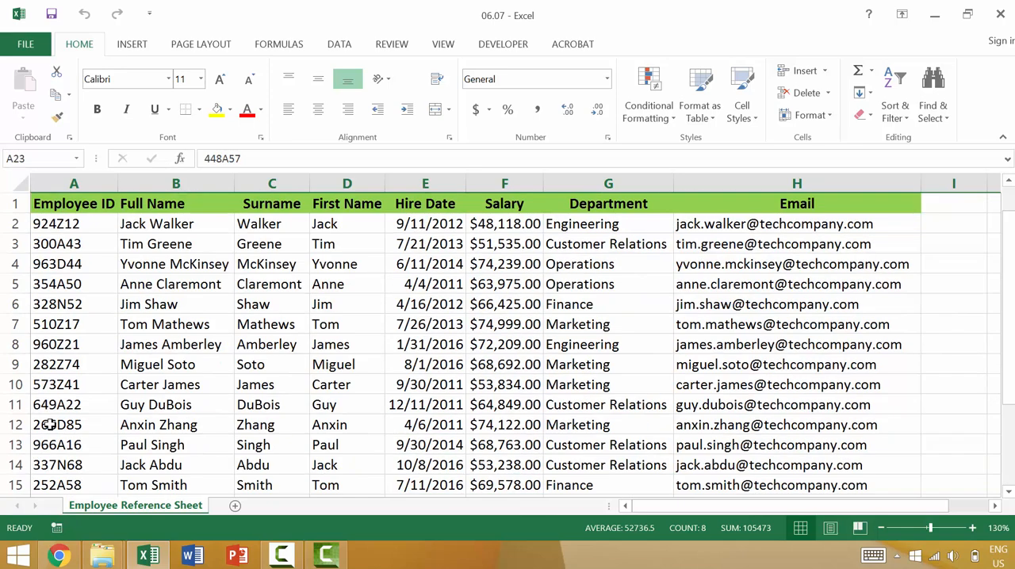
{"action": "scroll", "coordinate": [59, 414], "scroll_direction": "down", "scroll_amount": 3}
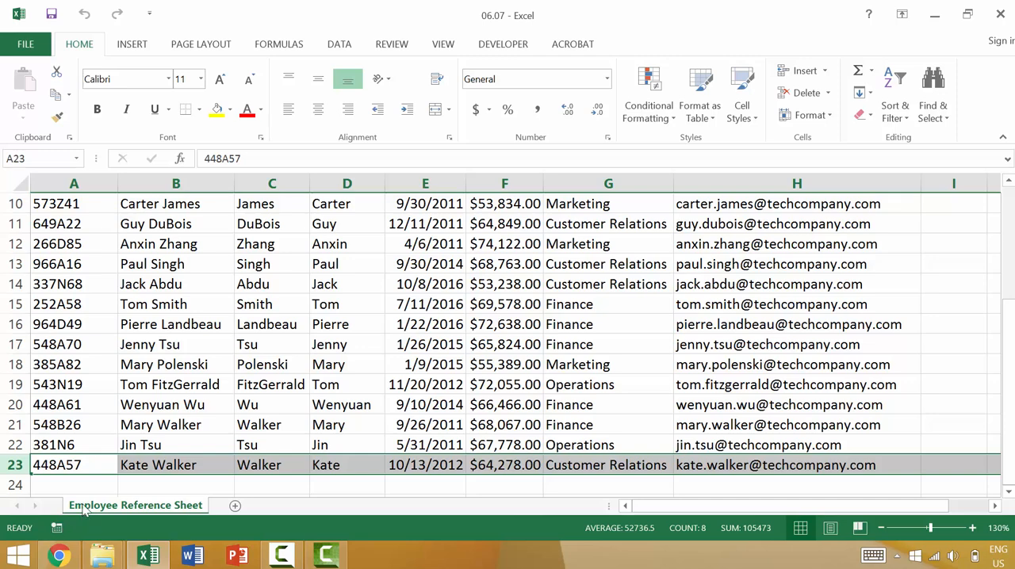
Copy the record in A23:H23 and paste it into rows 24, 25 and 26.
{"action": "left_click", "coordinate": [66, 463]}
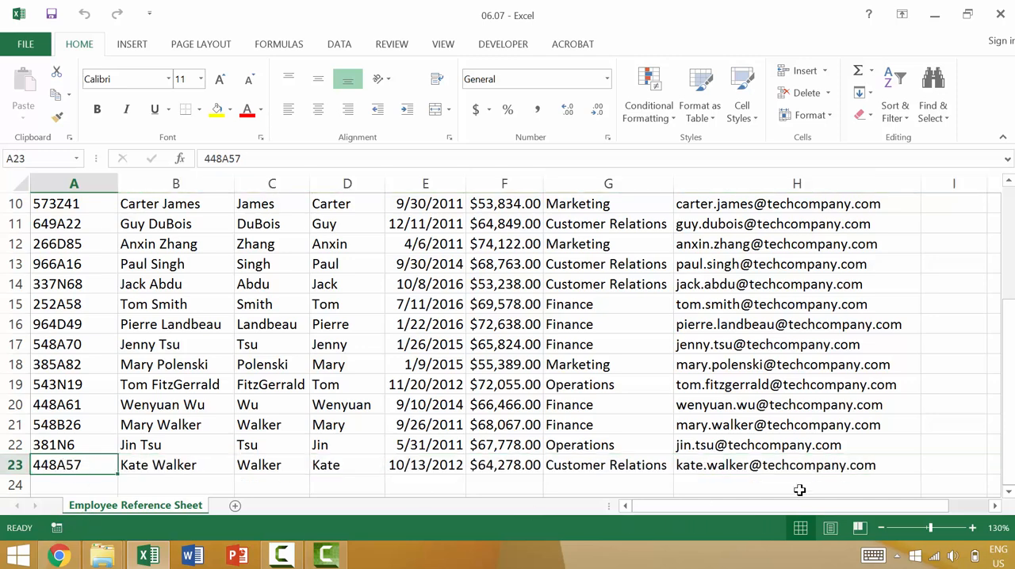
{"action": "left_click", "coordinate": [766, 465], "text": "shift"}
{"action": "key", "text": "ctrl+c"}
{"action": "scroll", "coordinate": [114, 455], "scroll_direction": "down", "scroll_amount": 1}
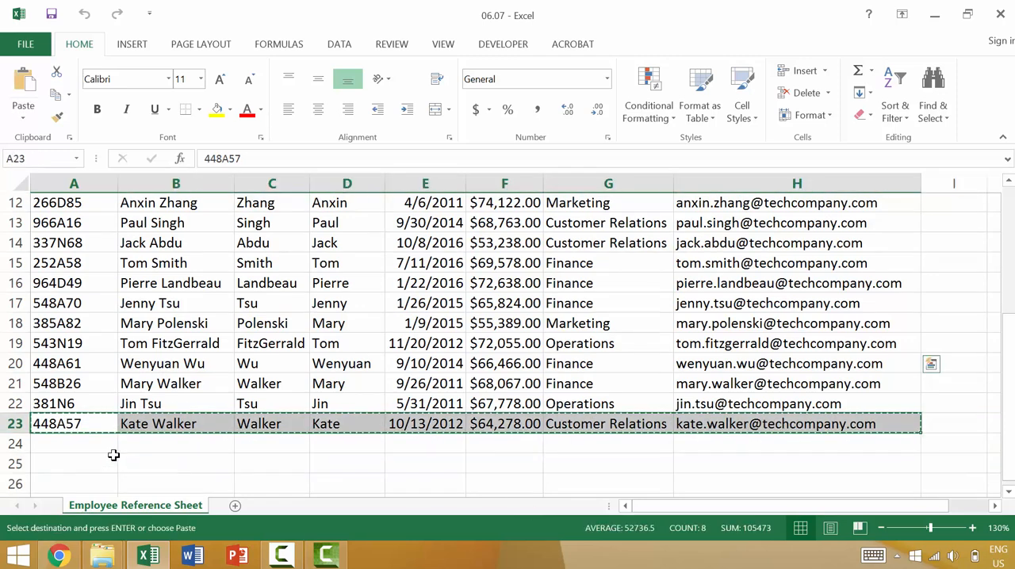
{"action": "scroll", "coordinate": [113, 455], "scroll_direction": "down", "scroll_amount": 1}
{"action": "left_click", "coordinate": [82, 368]}
{"action": "key", "text": "ctrl+v"}
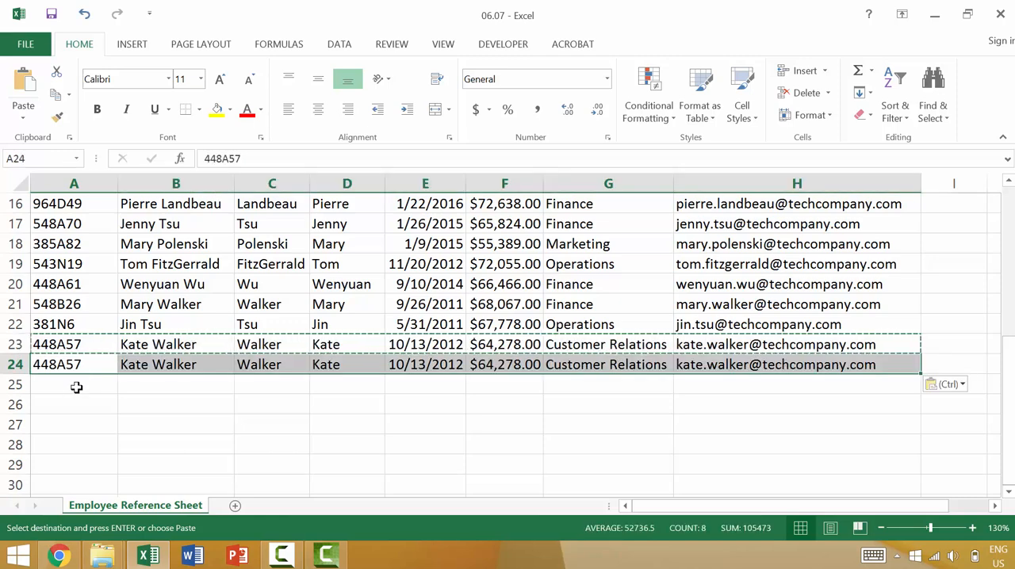
{"action": "left_click", "coordinate": [76, 387]}
{"action": "key", "text": "ctrl+v"}
{"action": "left_click", "coordinate": [68, 406]}
{"action": "key", "text": "ctrl+v"}
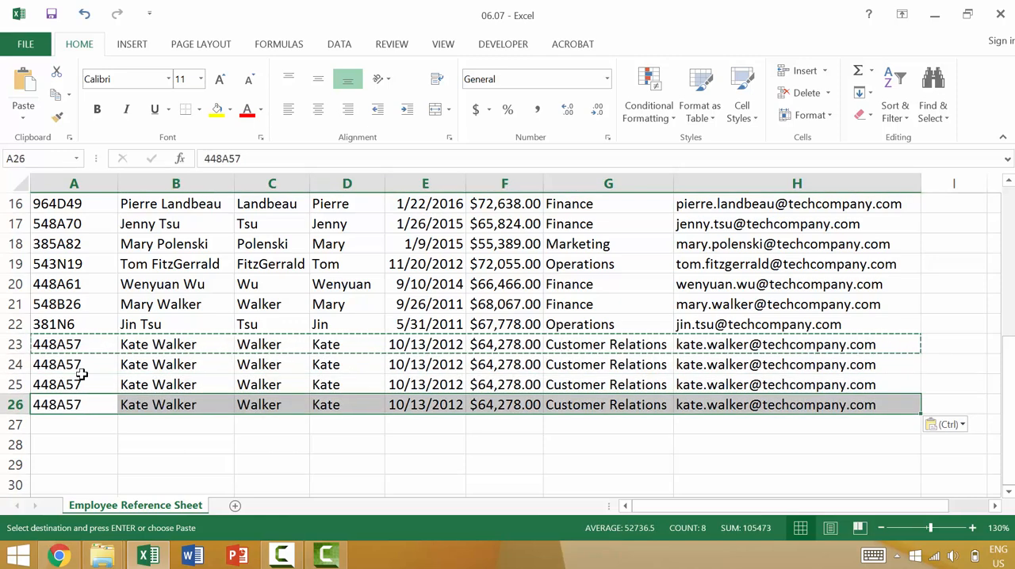
Copy the record in A20:H20 and paste it into rows 27 and 28.
{"action": "left_click", "coordinate": [60, 285]}
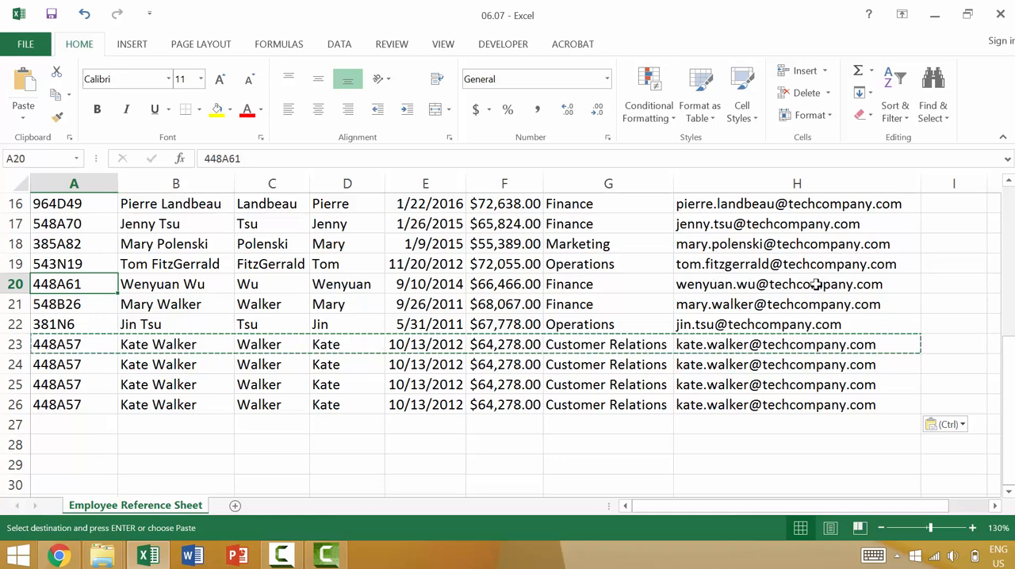
{"action": "key", "text": "shift+space"}
{"action": "key", "text": "ctrl+c"}
{"action": "left_click", "coordinate": [85, 420]}
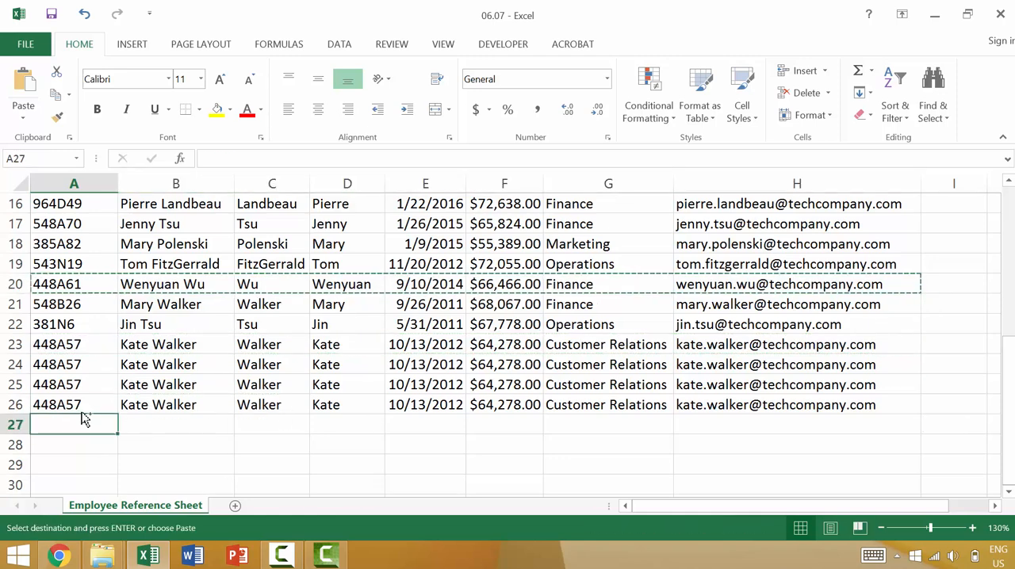
{"action": "key", "text": "ctrl+v"}
{"action": "left_click", "coordinate": [54, 444]}
{"action": "key", "text": "ctrl+v"}
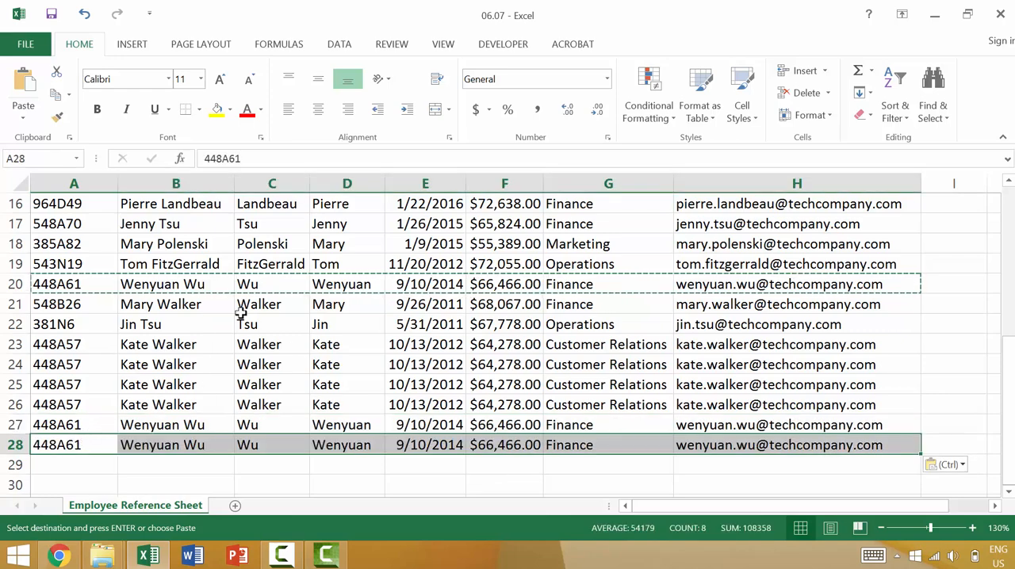
Review the table with its duplicate rows, cancel the copy mode and return to cell A1.
{"action": "scroll", "coordinate": [240, 314], "scroll_direction": "up", "scroll_amount": 5}
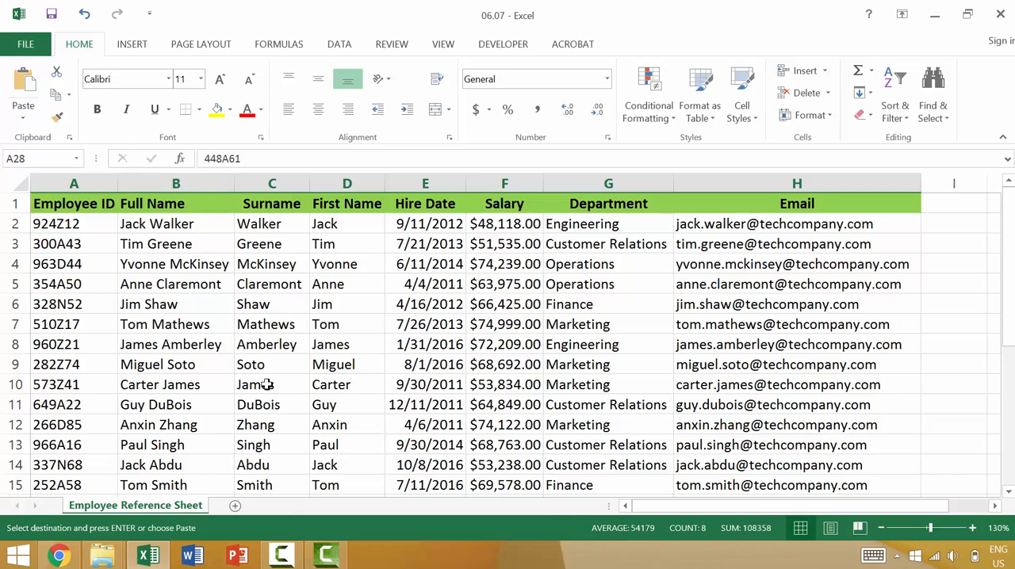
{"action": "scroll", "coordinate": [167, 339], "scroll_direction": "down", "scroll_amount": 5}
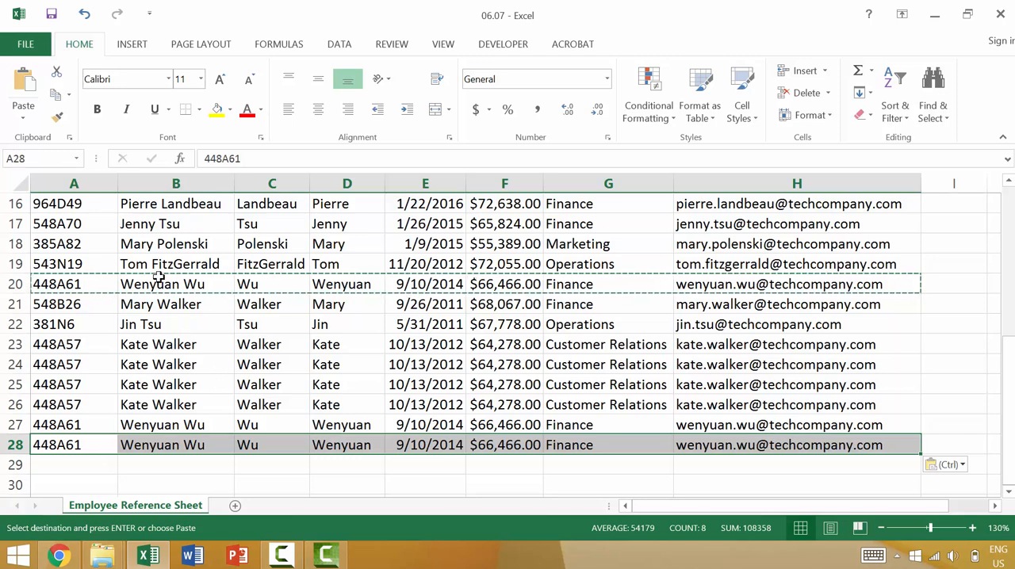
{"action": "left_click", "coordinate": [132, 365]}
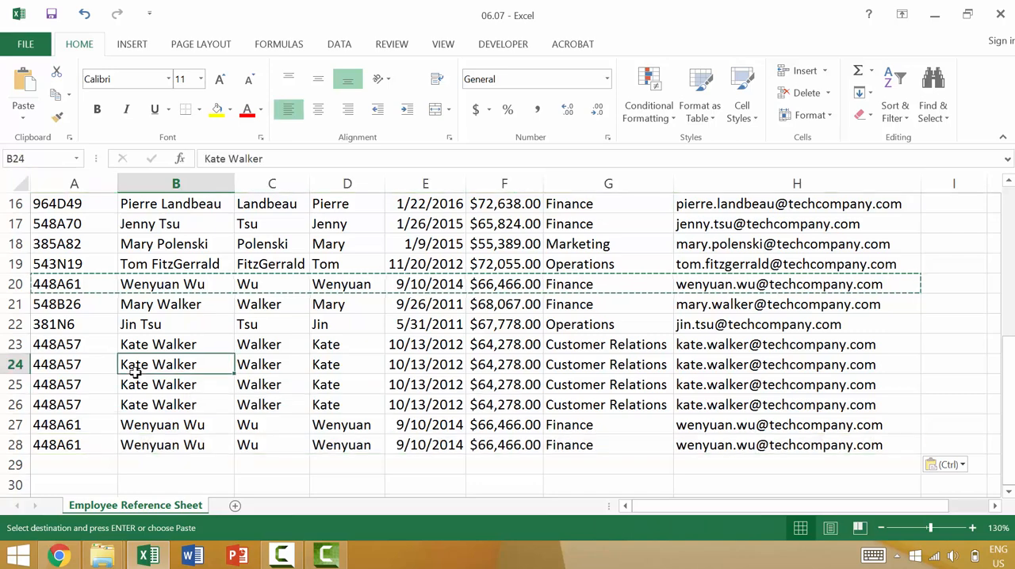
{"action": "key", "text": "Escape"}
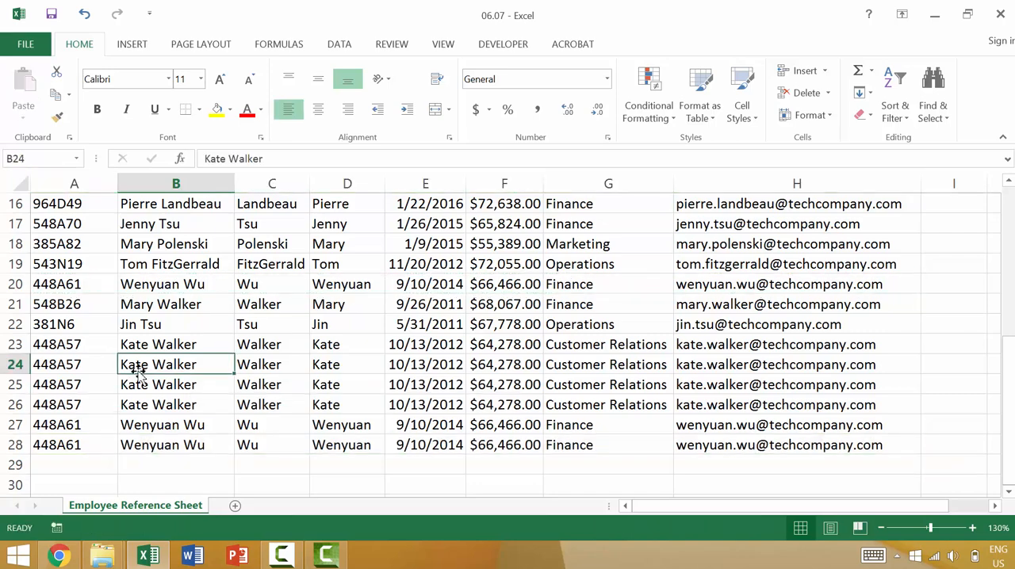
{"action": "key", "text": "ctrl+Home"}
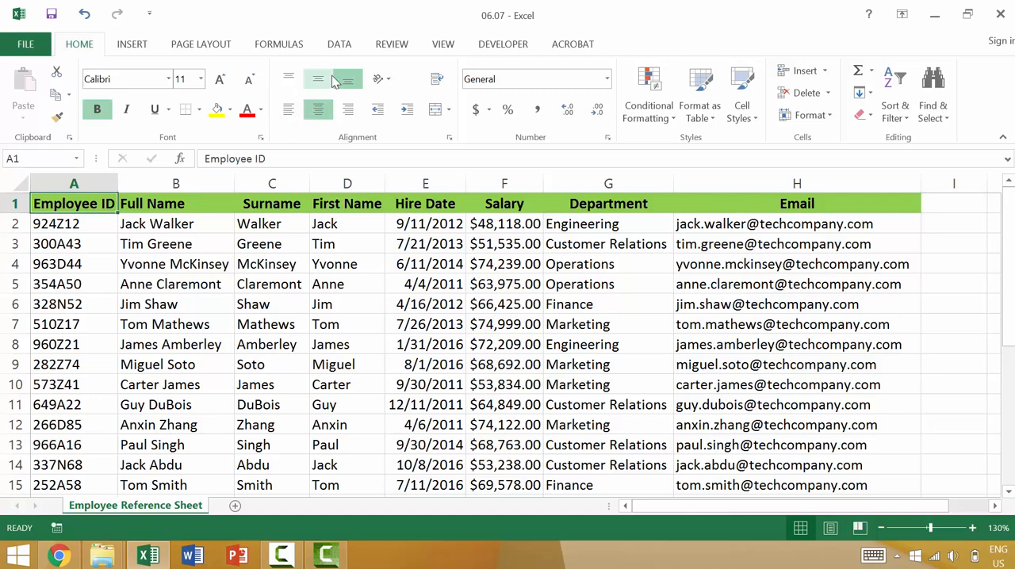
{"action": "left_click", "coordinate": [341, 48]}
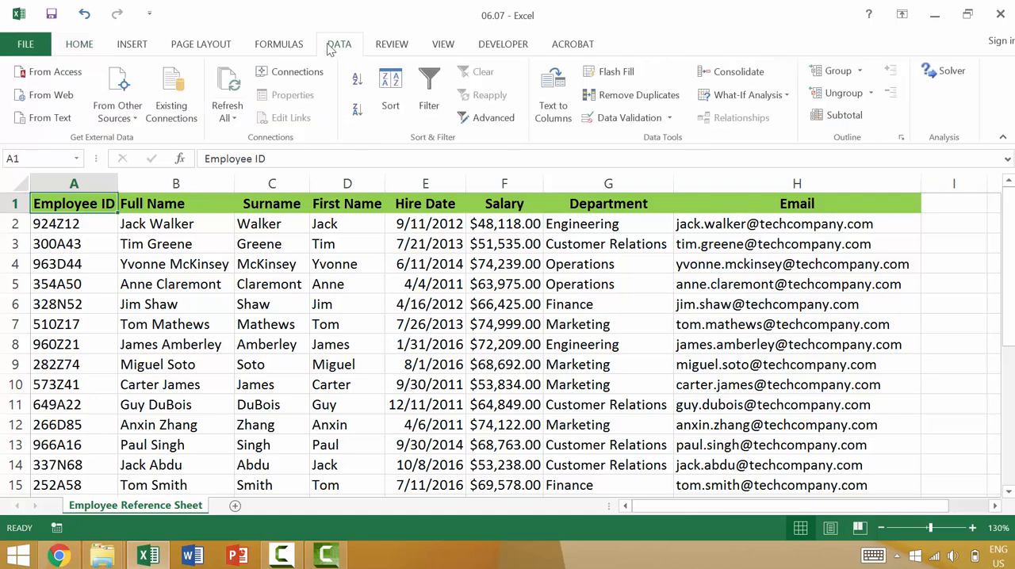
{"action": "left_click", "coordinate": [612, 99]}
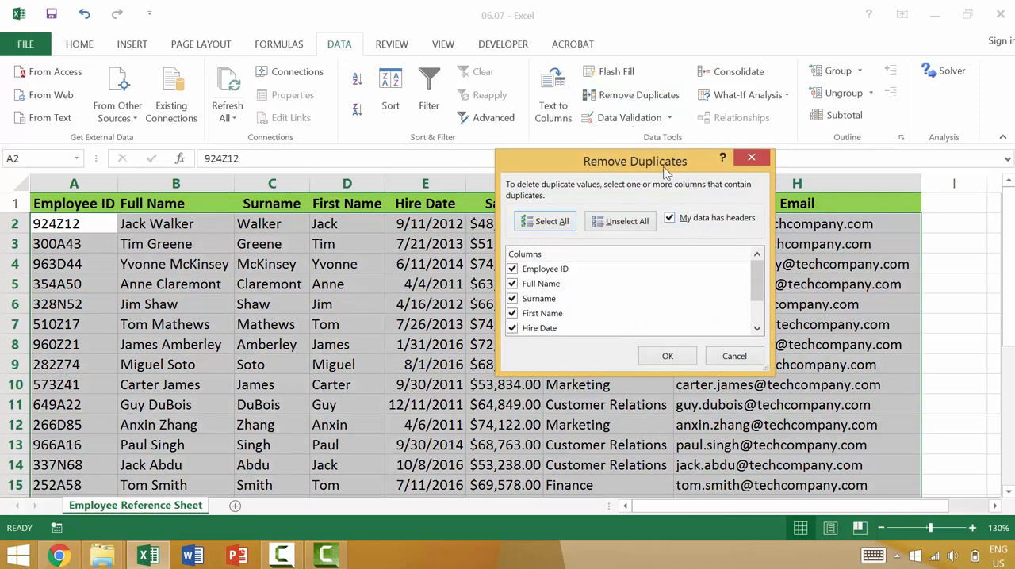
{"action": "left_click_drag", "start_coordinate": [678, 163], "coordinate": [692, 13]}
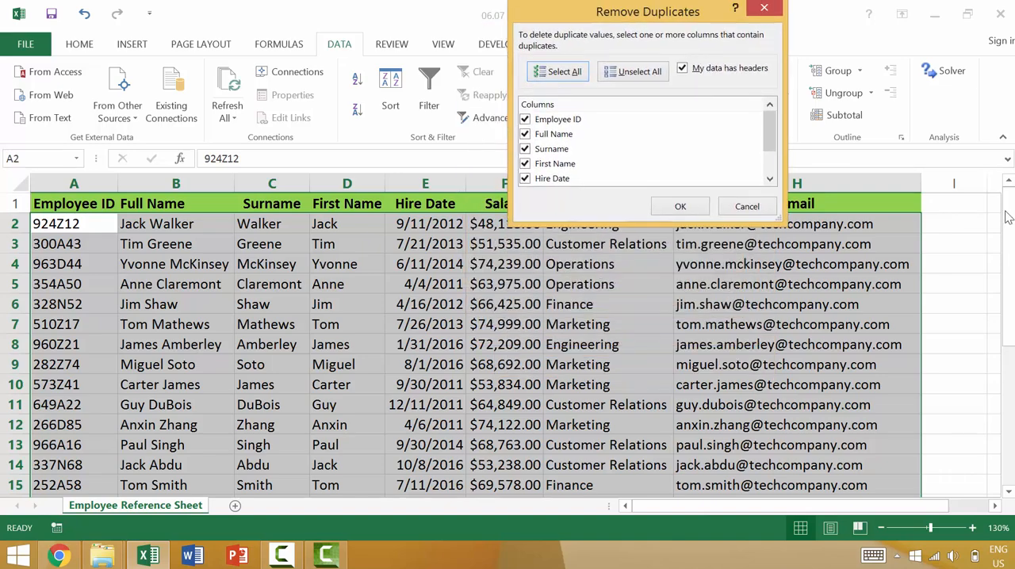
{"action": "key", "text": "Escape"}
{"action": "scroll", "coordinate": [888, 291], "scroll_direction": "down", "scroll_amount": 8}
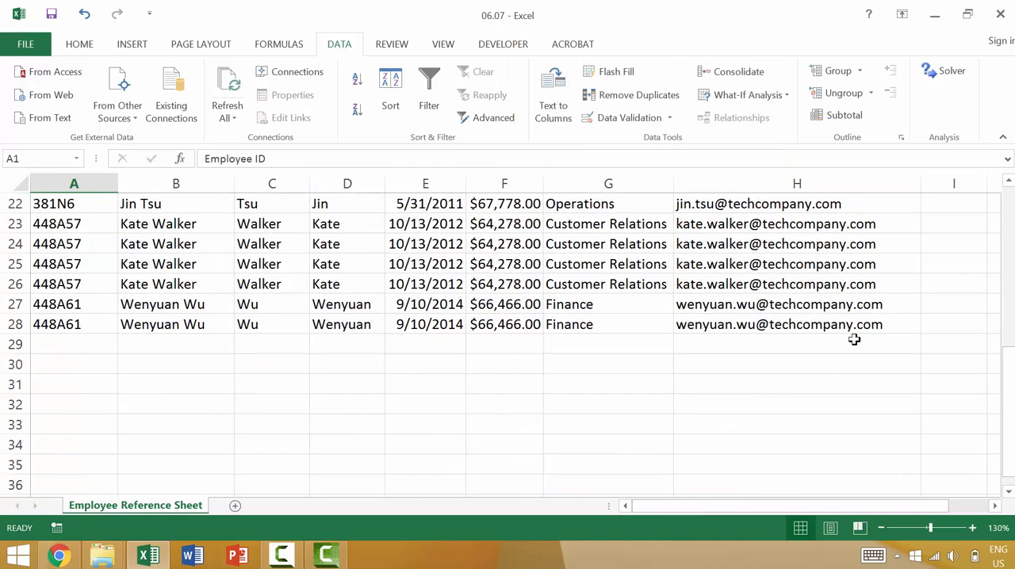
{"action": "left_click", "coordinate": [768, 265]}
{"action": "key", "text": "ctrl+shift+Home"}
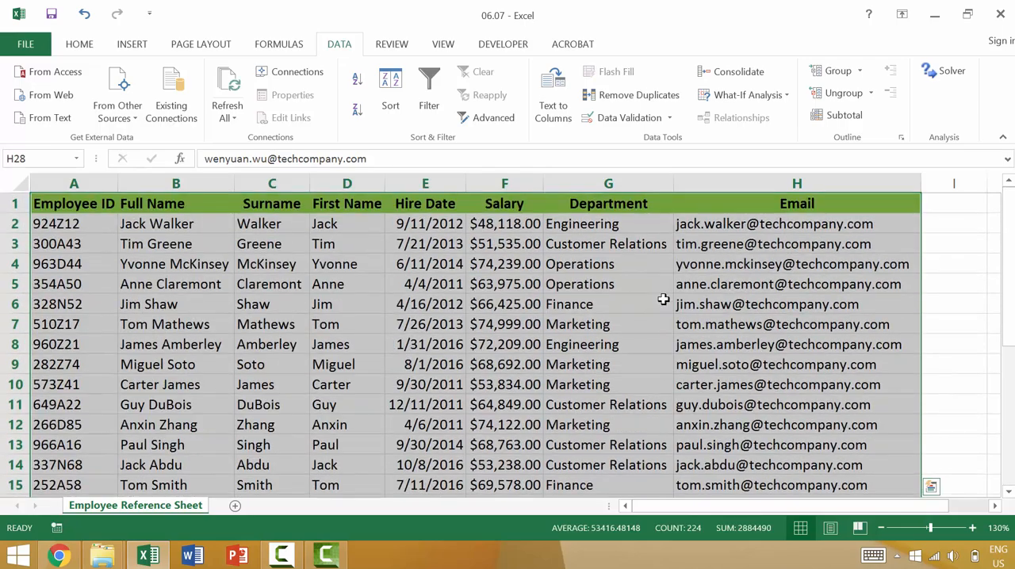
{"action": "left_click", "coordinate": [589, 95]}
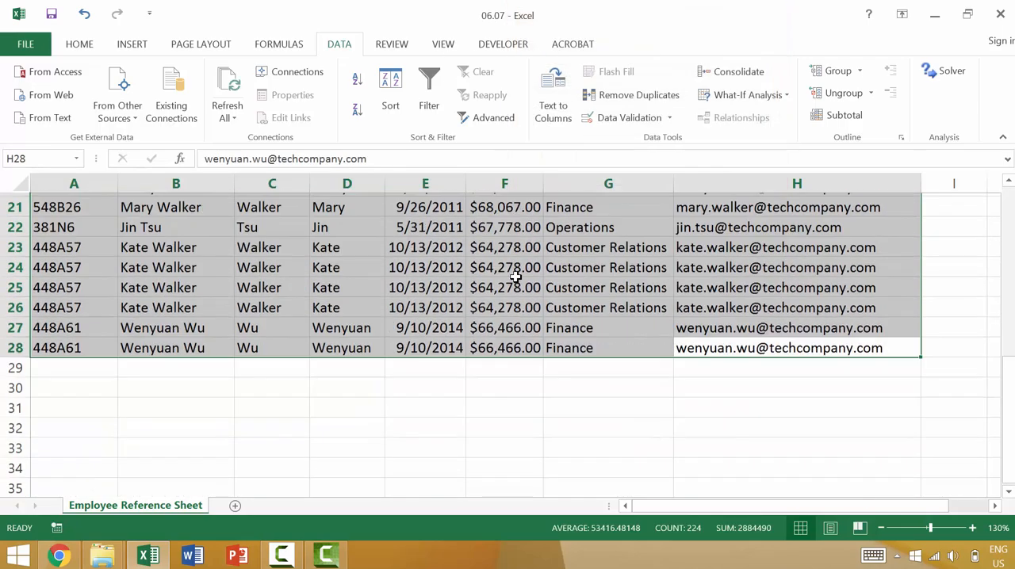
{"action": "left_click", "coordinate": [508, 284]}
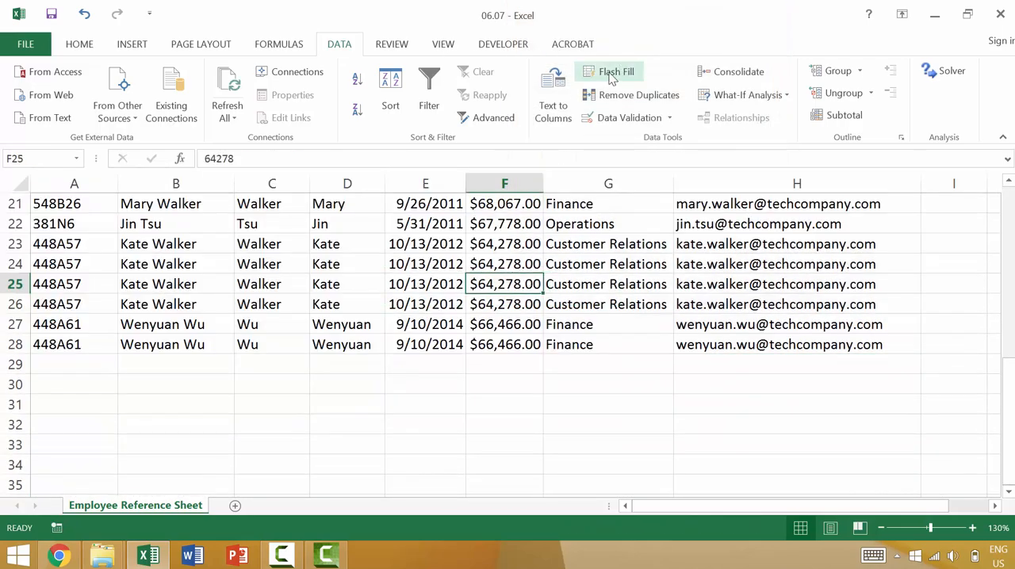
Remove duplicate rows from the employee table, checking only the First Name column, with headers recognized.
{"action": "left_click", "coordinate": [588, 95]}
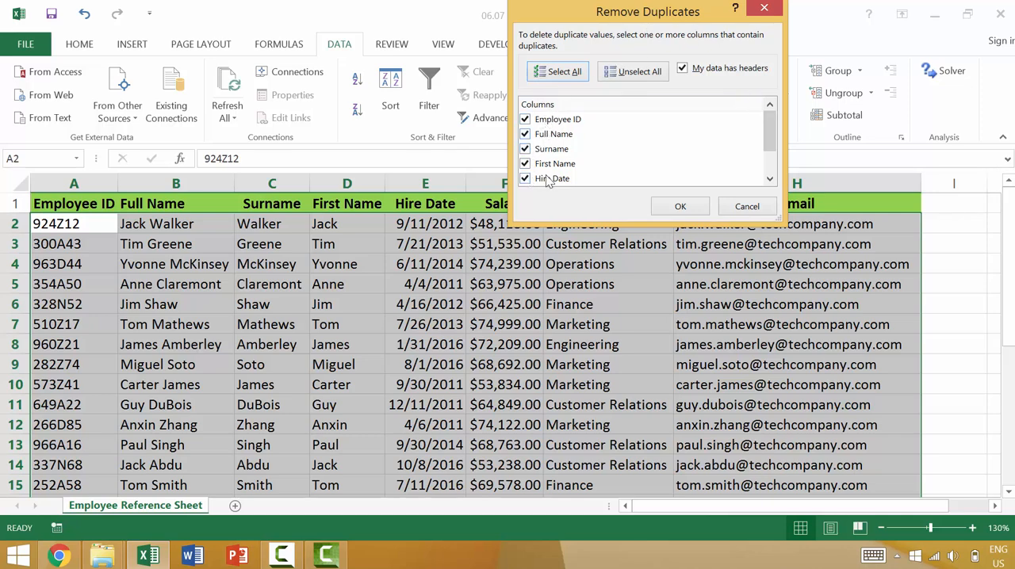
{"action": "left_click_drag", "start_coordinate": [766, 135], "coordinate": [798, 111]}
{"action": "left_click", "coordinate": [525, 119]}
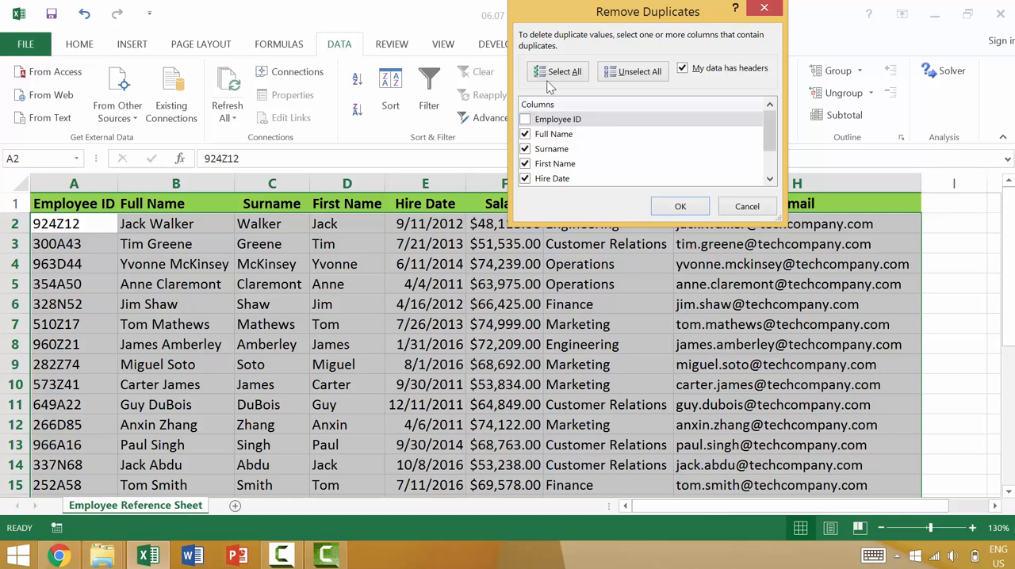
{"action": "left_click", "coordinate": [629, 72]}
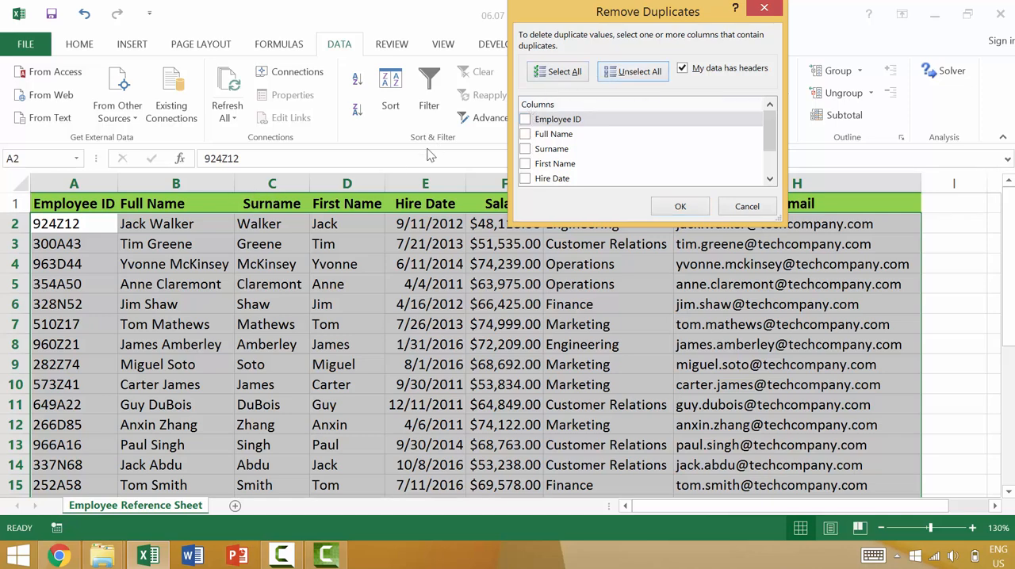
{"action": "left_click", "coordinate": [526, 164]}
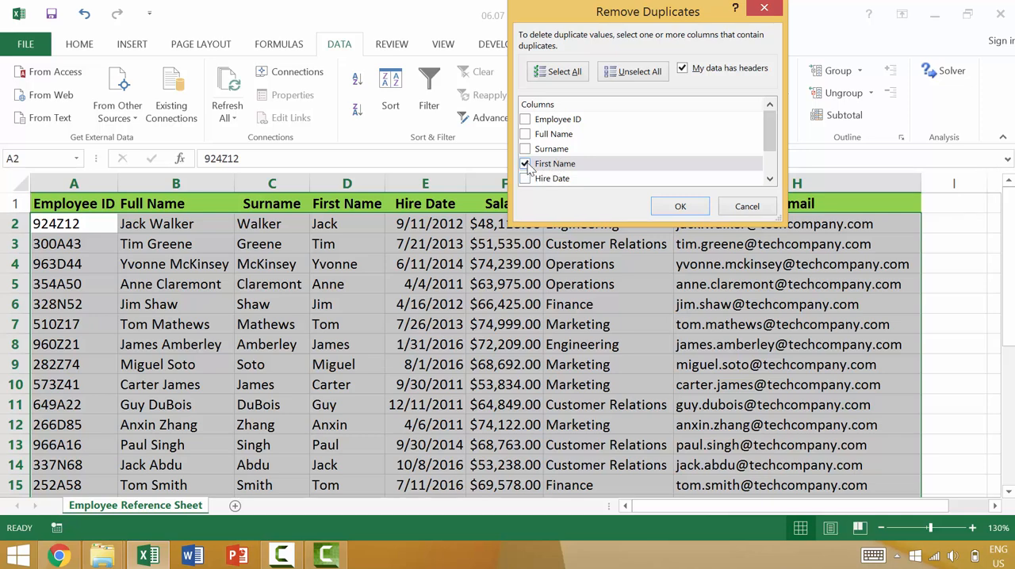
{"action": "left_click", "coordinate": [674, 207]}
{"action": "left_click", "coordinate": [521, 315]}
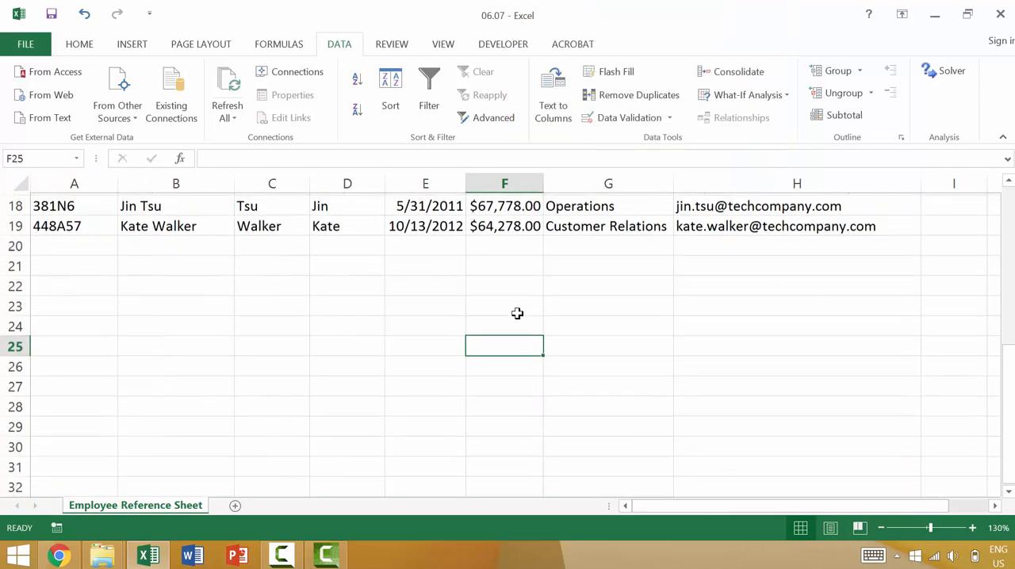
Check the remaining records in the First Name column and undo the duplicate removal.
{"action": "scroll", "coordinate": [444, 357], "scroll_direction": "up", "scroll_amount": 6}
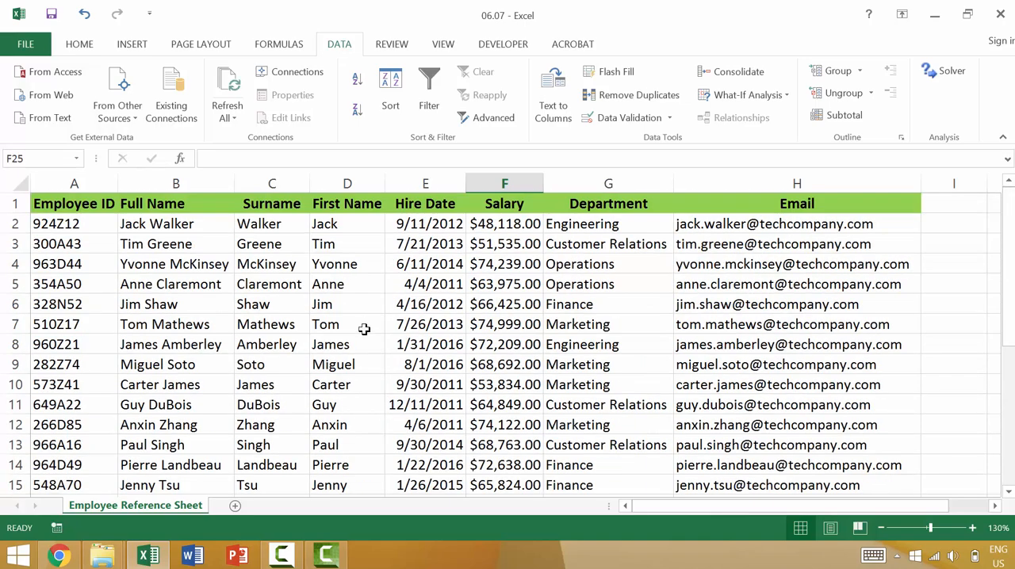
{"action": "scroll", "coordinate": [364, 329], "scroll_direction": "down", "scroll_amount": 1}
{"action": "scroll", "coordinate": [351, 305], "scroll_direction": "up", "scroll_amount": 1}
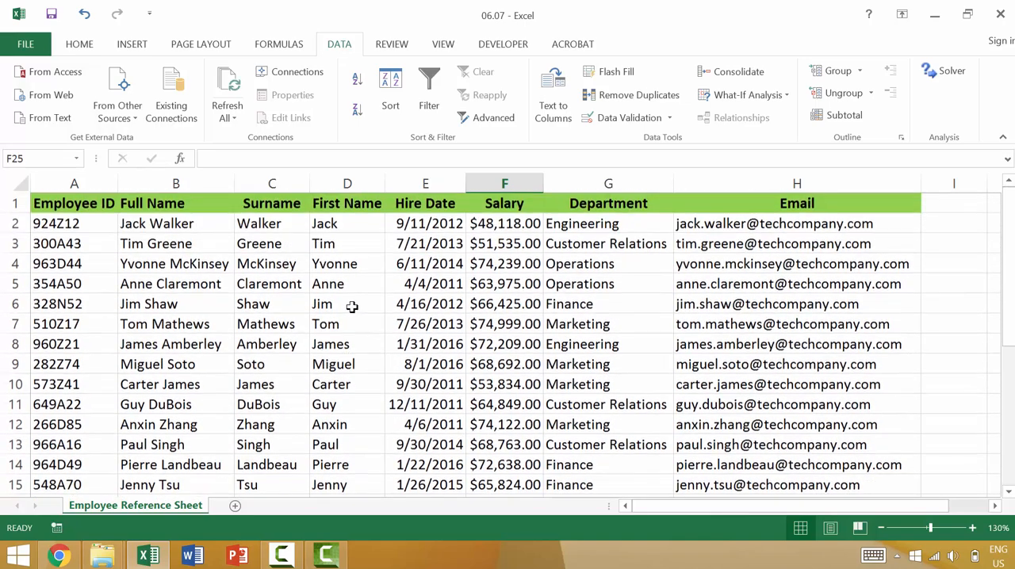
{"action": "left_click", "coordinate": [319, 333]}
{"action": "scroll", "coordinate": [245, 331], "scroll_direction": "down", "scroll_amount": 1}
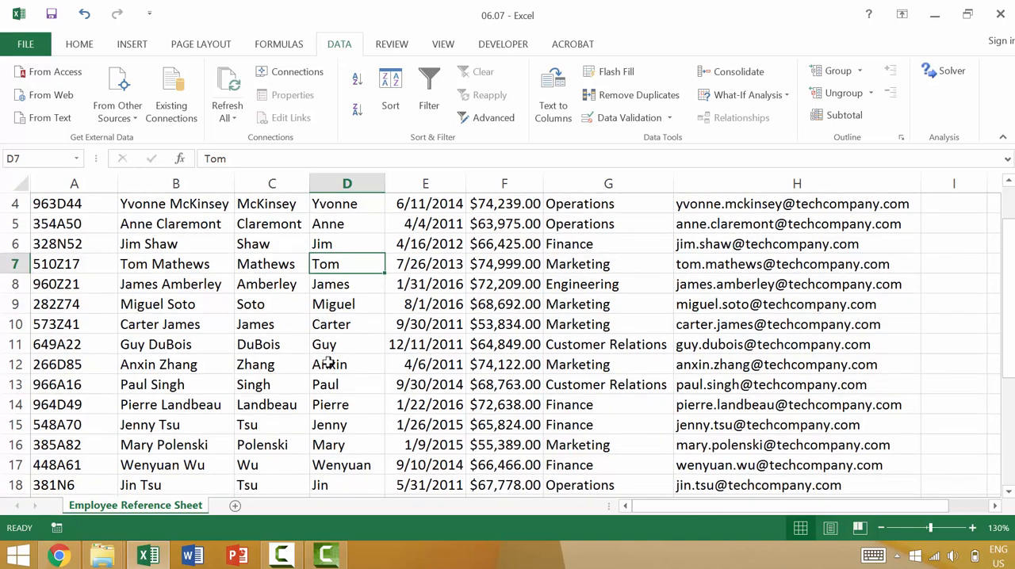
{"action": "scroll", "coordinate": [305, 410], "scroll_direction": "down", "scroll_amount": 2}
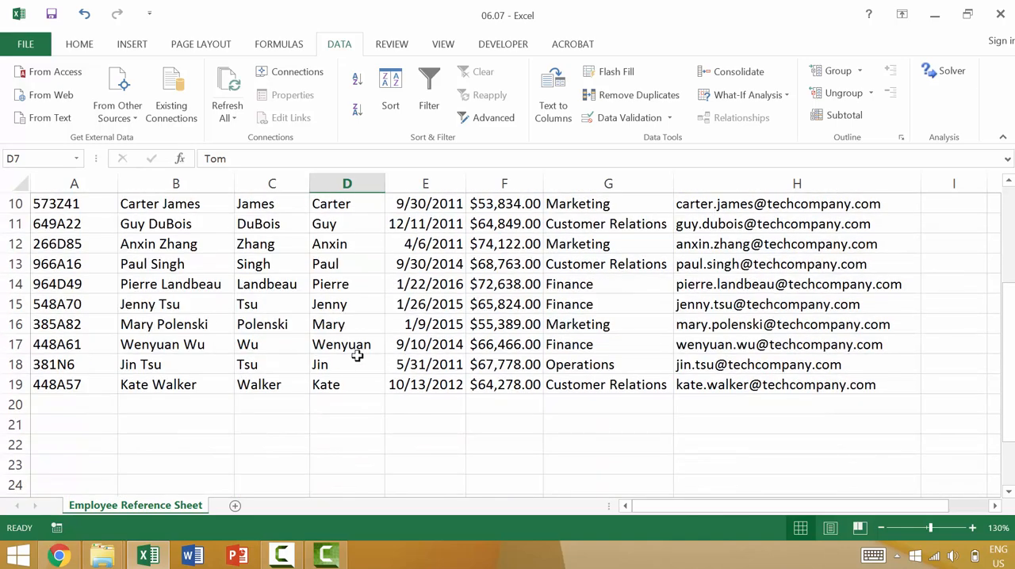
{"action": "scroll", "coordinate": [288, 304], "scroll_direction": "up", "scroll_amount": 3}
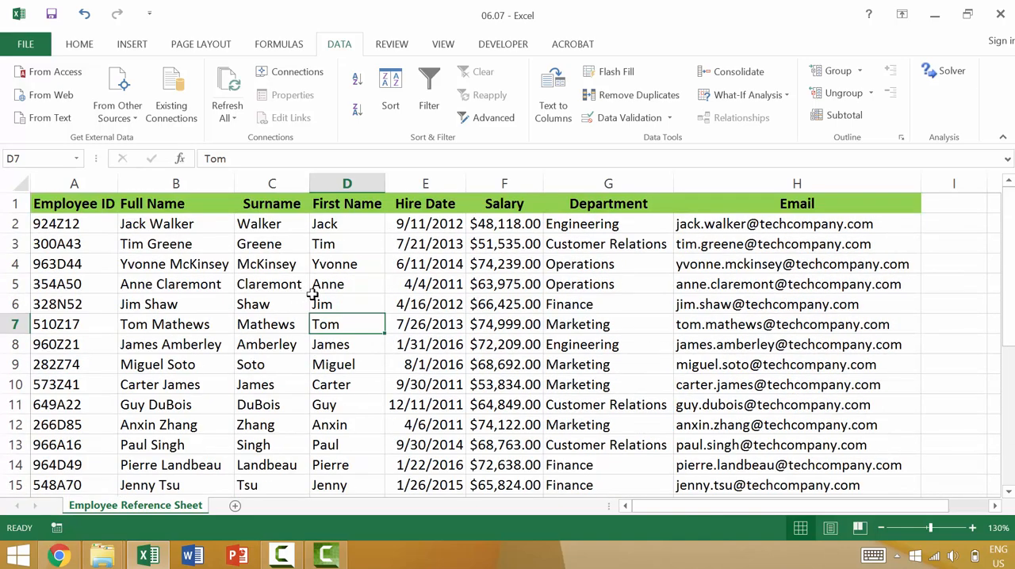
{"action": "key", "text": "ctrl+z"}
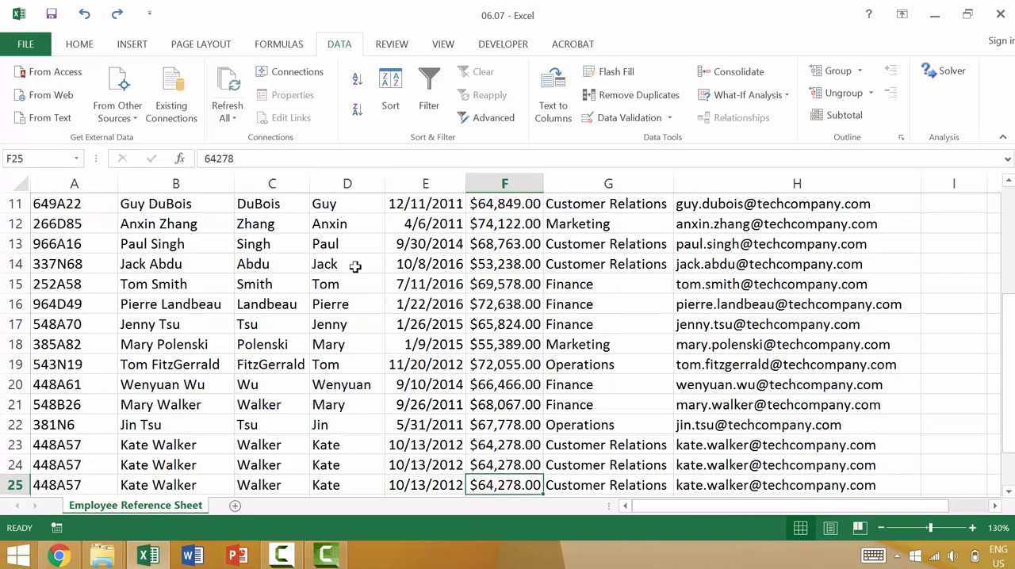
{"action": "scroll", "coordinate": [343, 227], "scroll_direction": "up", "scroll_amount": 1}
{"action": "scroll", "coordinate": [342, 228], "scroll_direction": "up", "scroll_amount": 3}
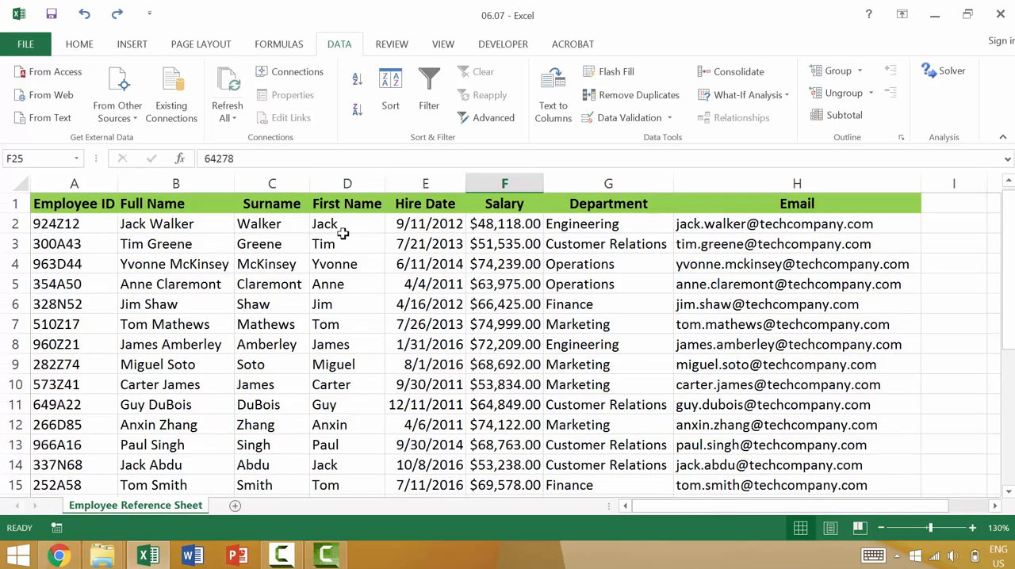
{"action": "left_click", "coordinate": [377, 328]}
{"action": "left_click", "coordinate": [644, 96]}
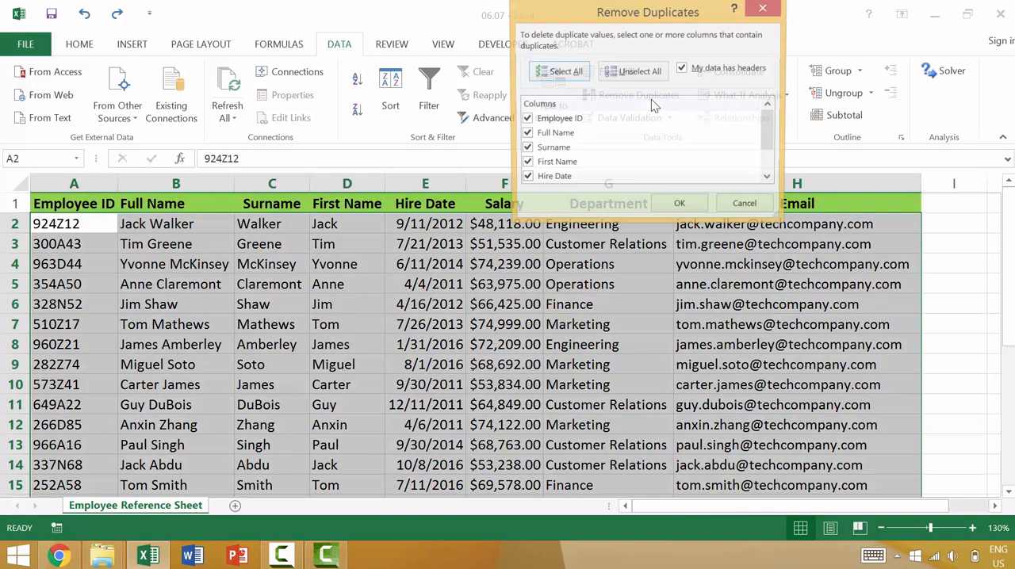
{"action": "key", "text": "Escape"}
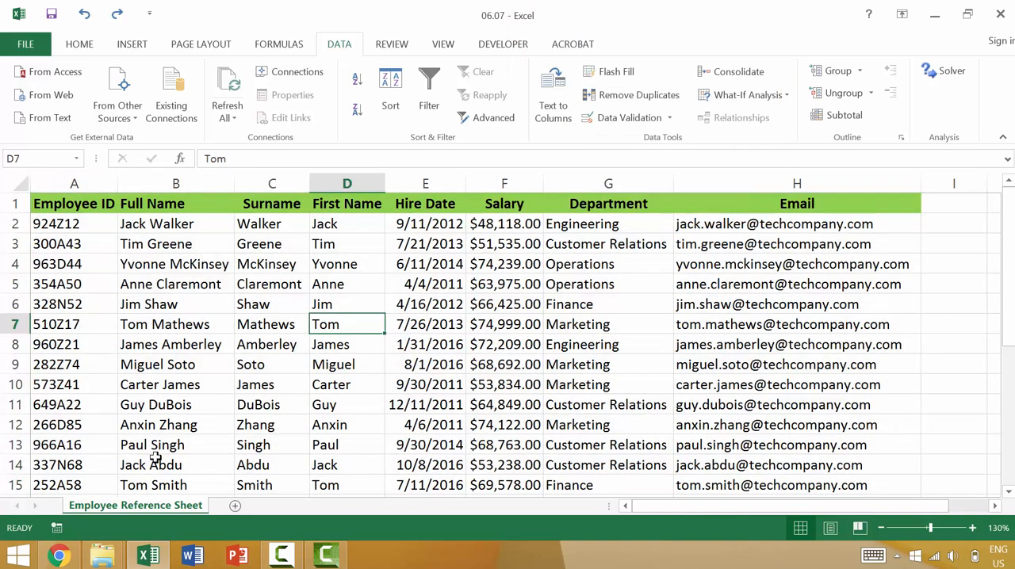
Create a copy of the Employee Reference Sheet in the same workbook, placed before the original sheet.
{"action": "right_click", "coordinate": [189, 512]}
{"action": "left_click", "coordinate": [250, 383]}
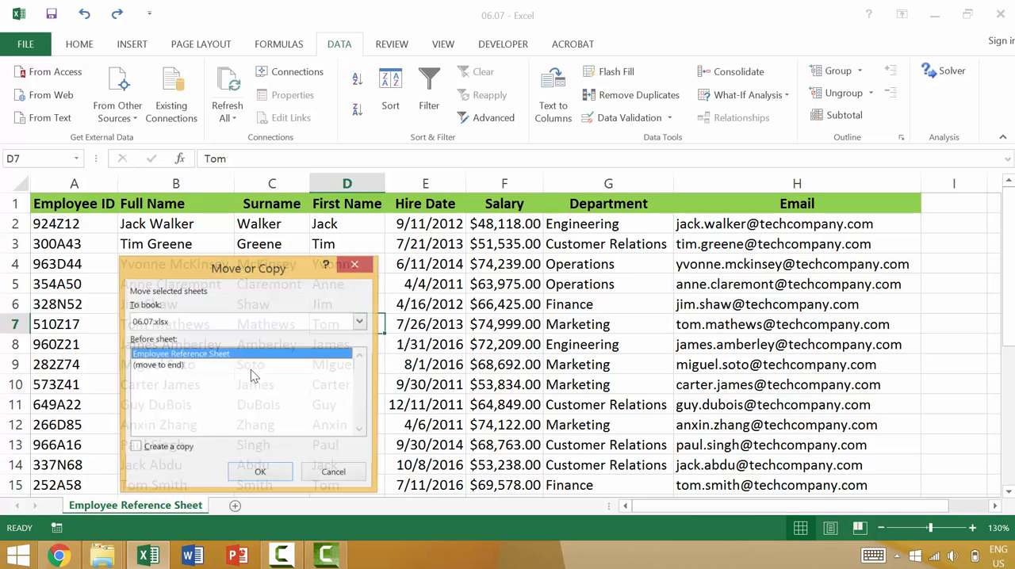
{"action": "left_click", "coordinate": [162, 450]}
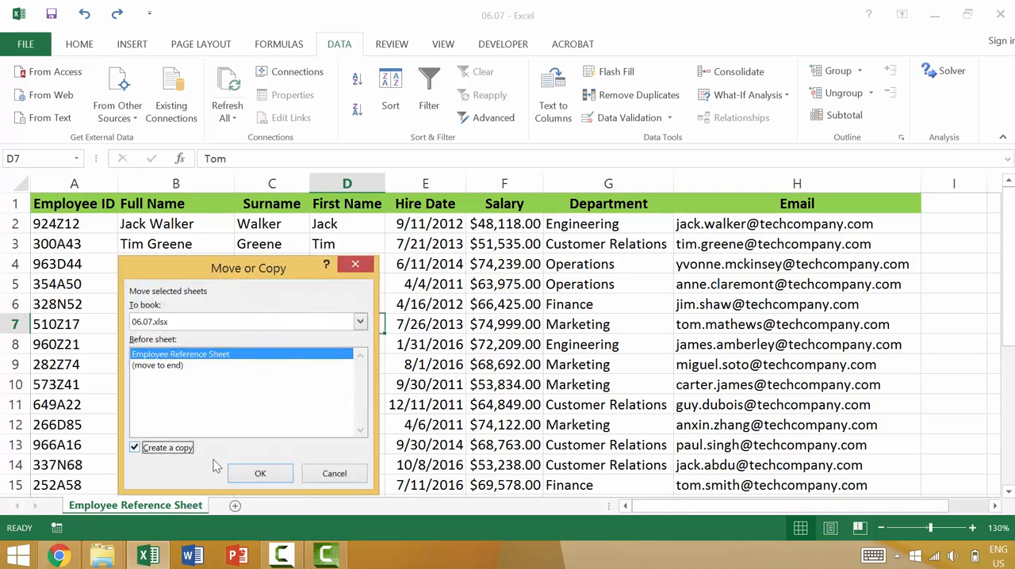
{"action": "left_click", "coordinate": [260, 473]}
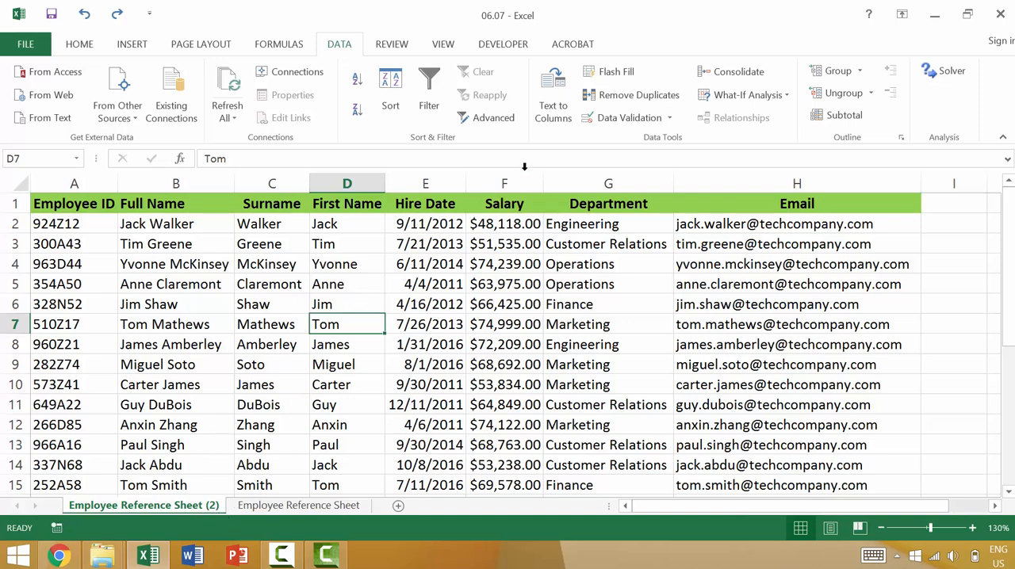
{"action": "left_click", "coordinate": [624, 99]}
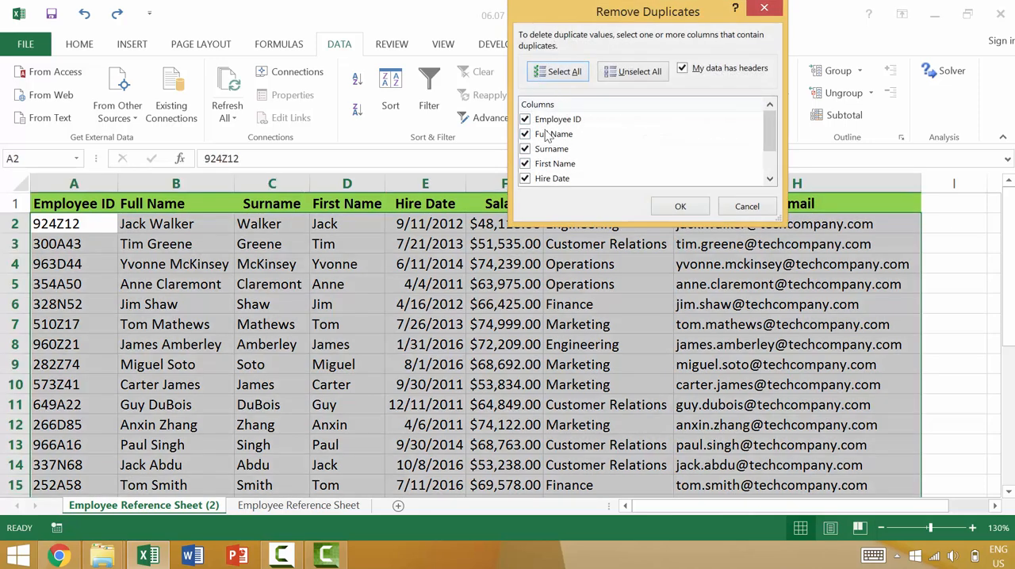
{"action": "left_click_drag", "start_coordinate": [767, 124], "coordinate": [774, 160]}
{"action": "mouse_move", "coordinate": [782, 117]}
{"action": "left_mouse_down"}
{"action": "mouse_move", "coordinate": [782, 101]}
{"action": "mouse_move", "coordinate": [785, 163]}
{"action": "mouse_move", "coordinate": [783, 117]}
{"action": "left_mouse_up"}
{"action": "left_click", "coordinate": [747, 207]}
{"action": "left_click", "coordinate": [346, 324]}
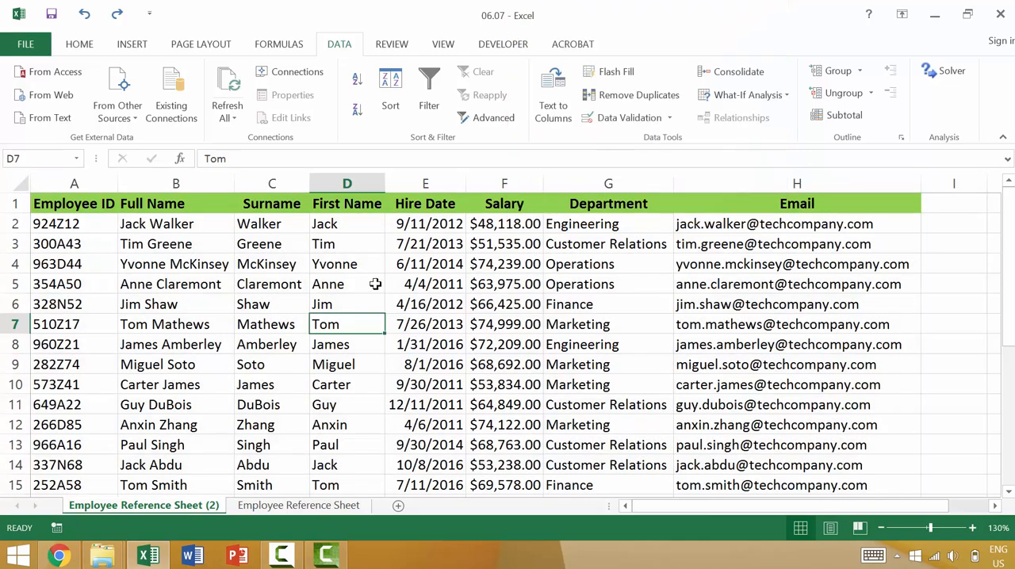
{"action": "scroll", "coordinate": [365, 280], "scroll_direction": "down", "scroll_amount": 5}
{"action": "left_click", "coordinate": [26, 438]}
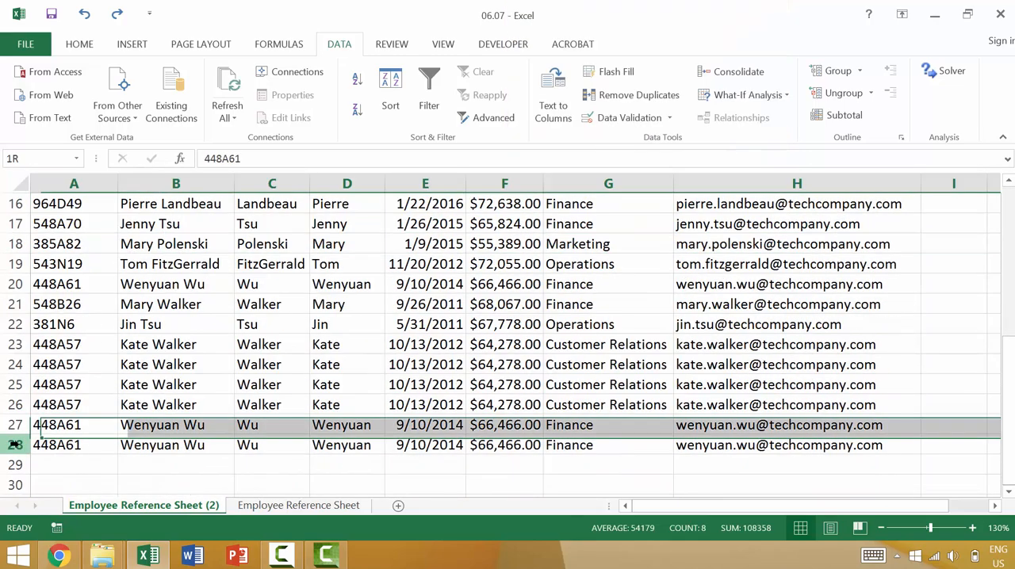
{"action": "scroll", "coordinate": [22, 412], "scroll_direction": "up", "scroll_amount": 5}
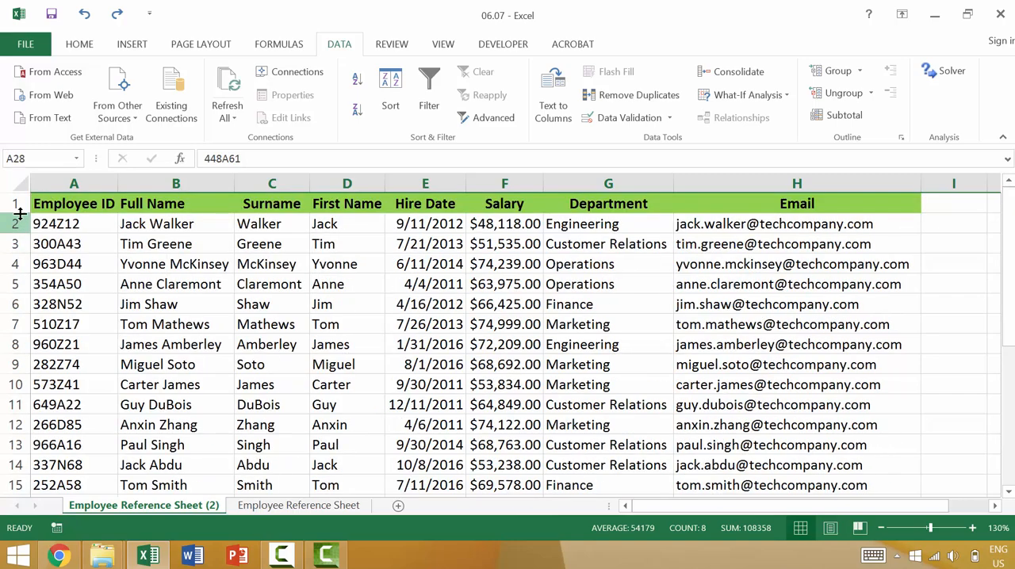
{"action": "left_click", "coordinate": [627, 94]}
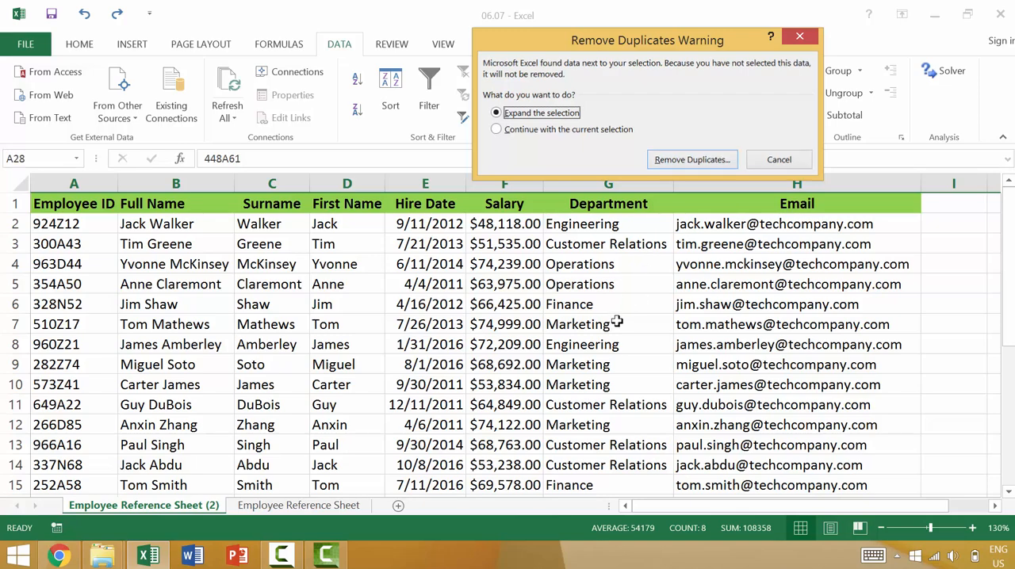
{"action": "key", "text": "Escape"}
Remove duplicate rows from the employee table on the copied sheet, comparing all columns with headers recognized.
{"action": "left_click", "coordinate": [526, 258]}
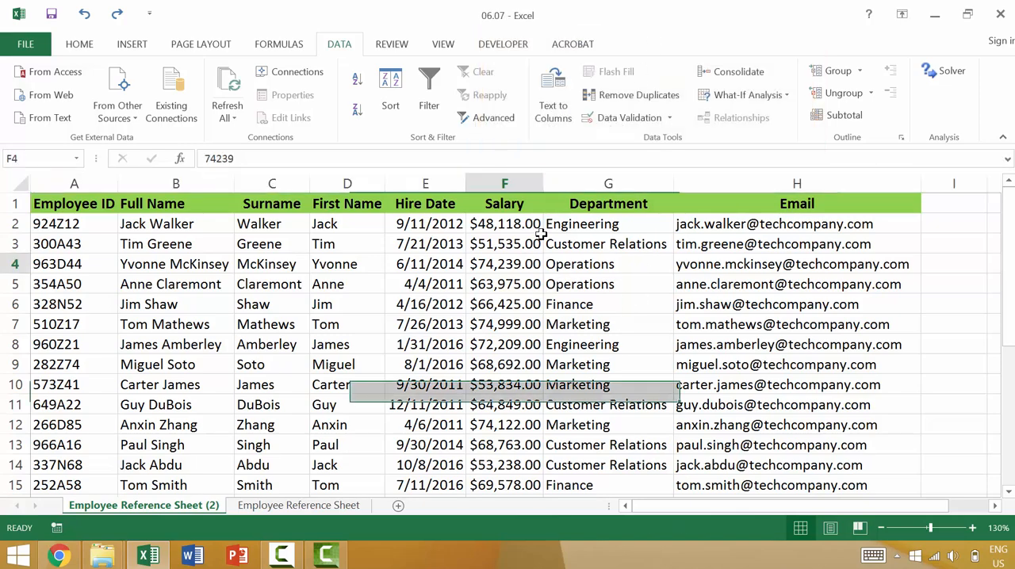
{"action": "left_click", "coordinate": [634, 94]}
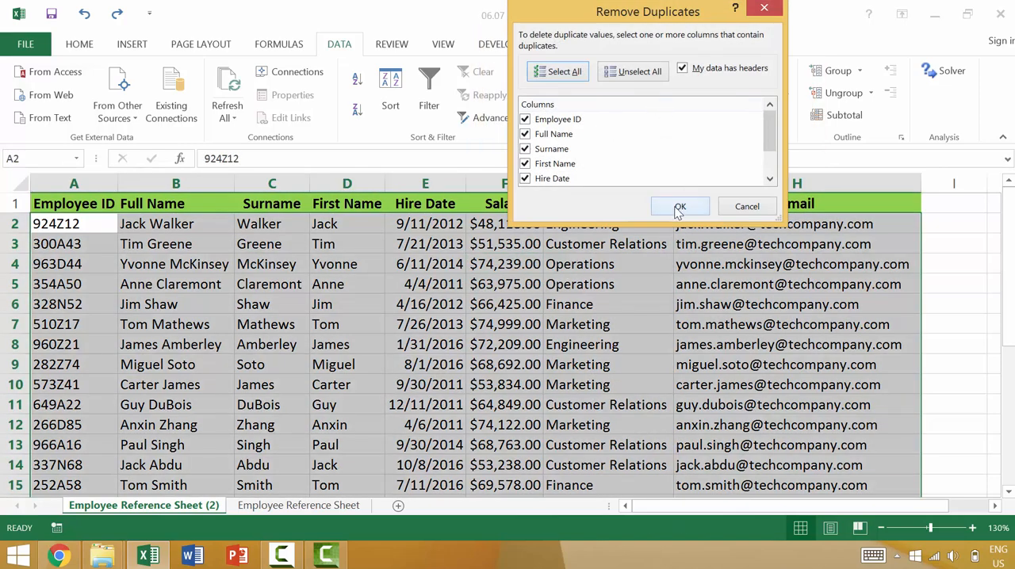
{"action": "left_click", "coordinate": [678, 206]}
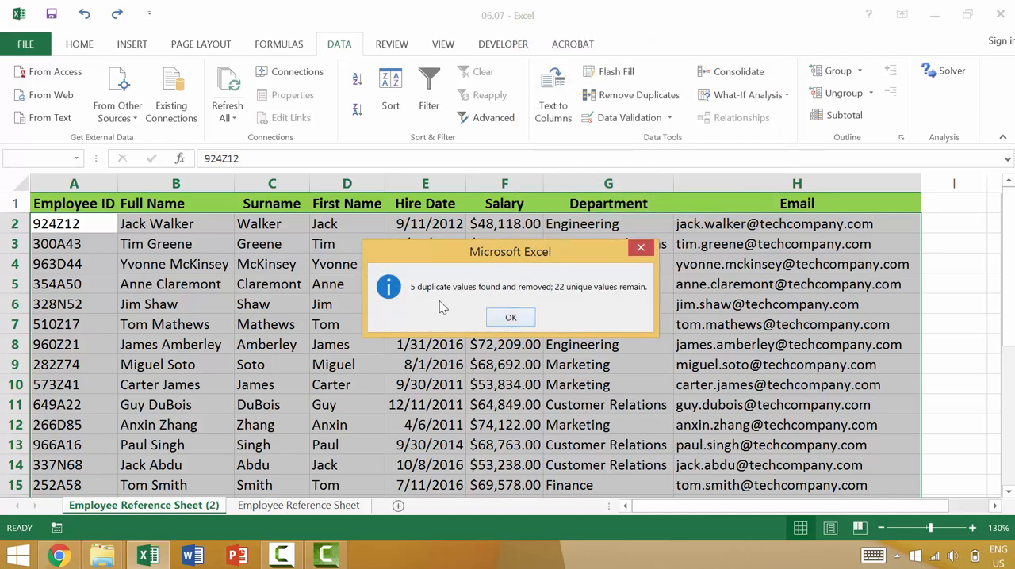
{"action": "left_click", "coordinate": [512, 316]}
Examine the records remaining on the copied sheet, from the header row to the last employee row.
{"action": "scroll", "coordinate": [163, 388], "scroll_direction": "down", "scroll_amount": 4}
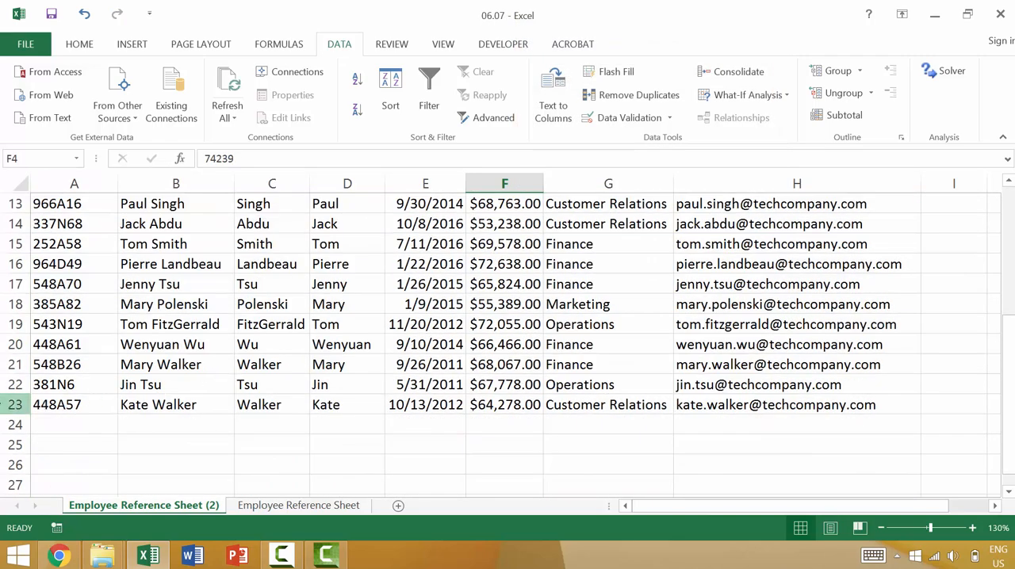
{"action": "left_click", "coordinate": [13, 405]}
{"action": "scroll", "coordinate": [50, 421], "scroll_direction": "up", "scroll_amount": 1}
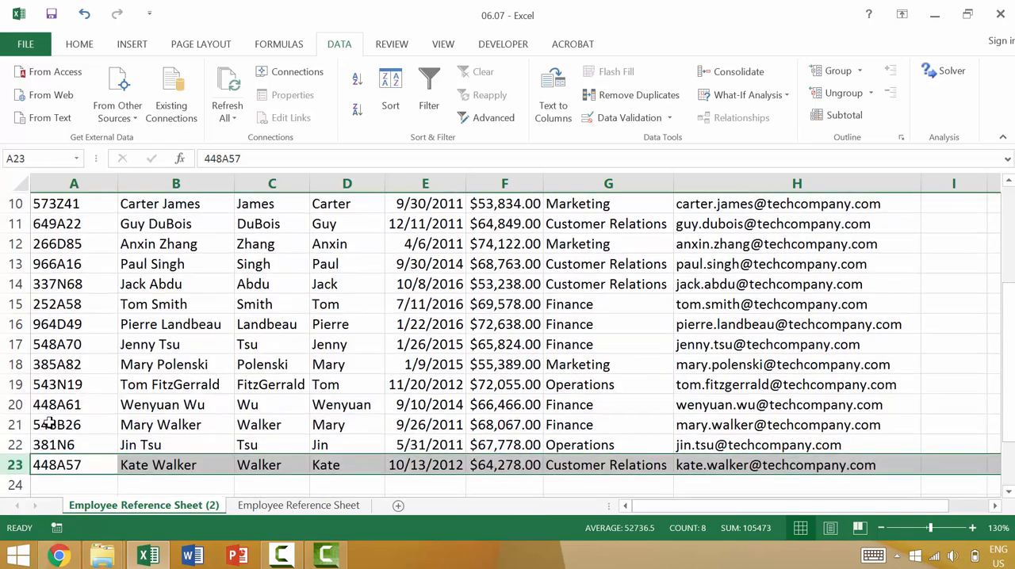
{"action": "scroll", "coordinate": [43, 421], "scroll_direction": "down", "scroll_amount": 1}
{"action": "scroll", "coordinate": [43, 412], "scroll_direction": "up", "scroll_amount": 4}
{"action": "left_click", "coordinate": [24, 204]}
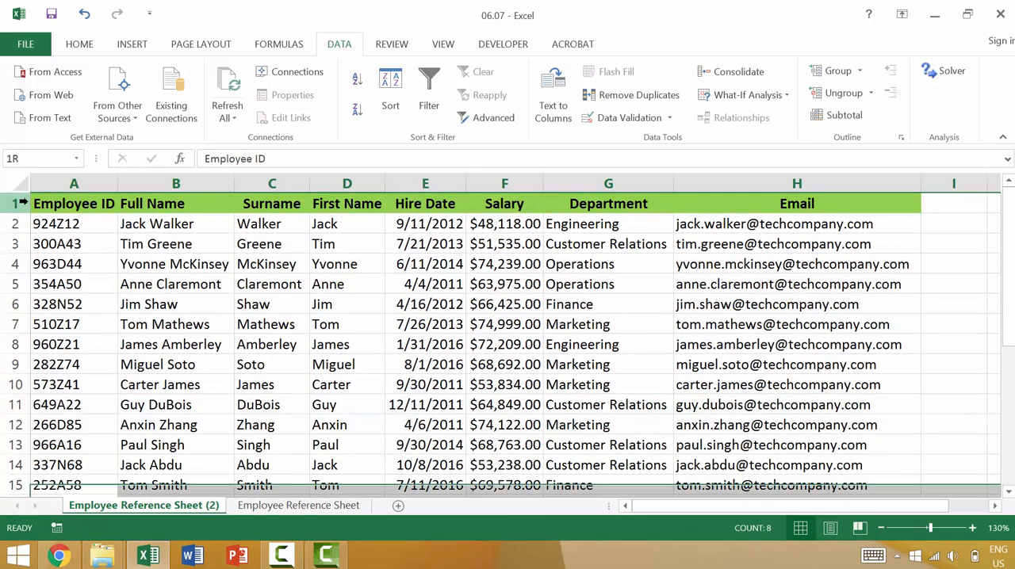
{"action": "left_click", "coordinate": [269, 284]}
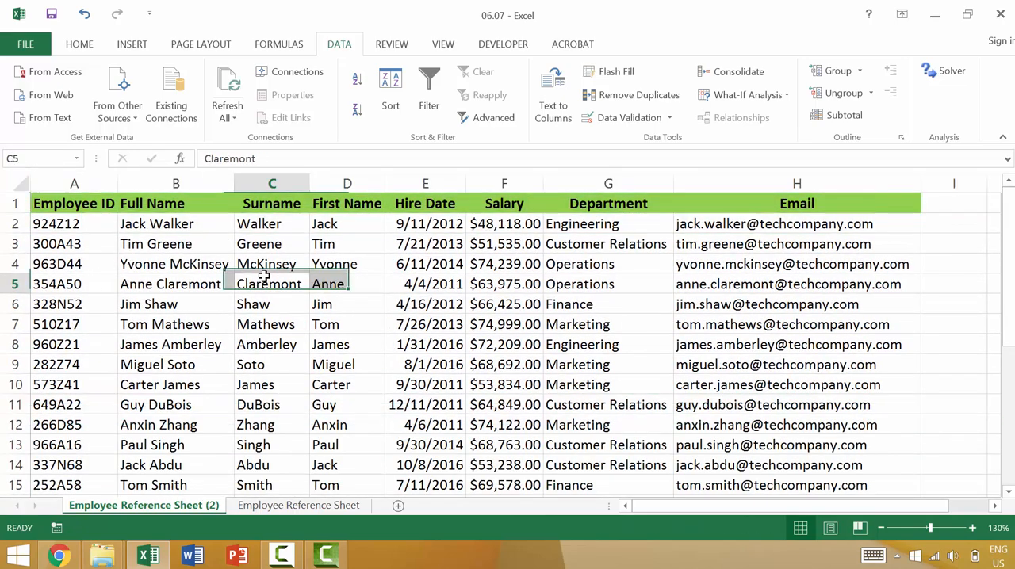
{"action": "scroll", "coordinate": [313, 436], "scroll_direction": "down", "scroll_amount": 4}
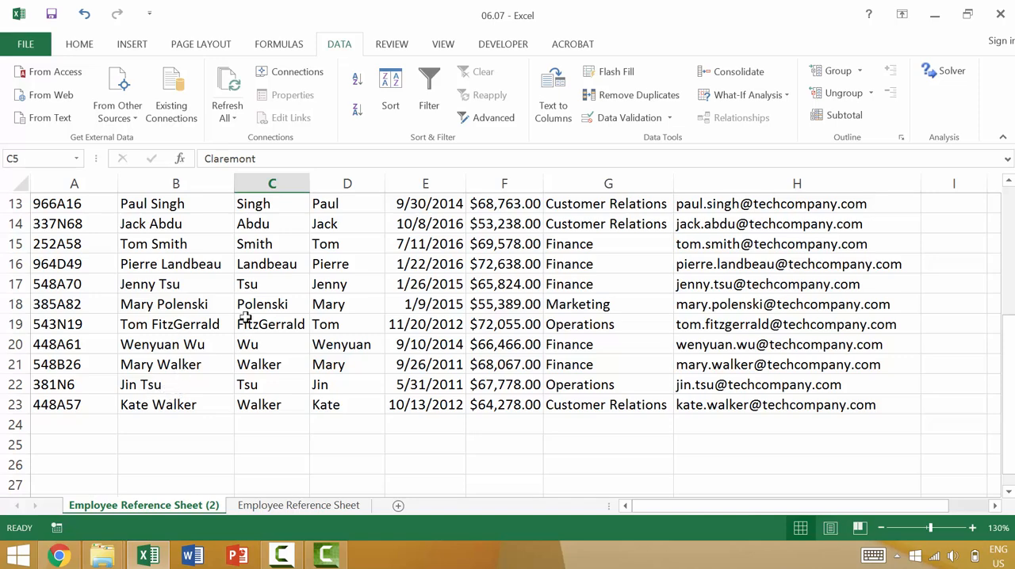
{"action": "left_click", "coordinate": [244, 487]}
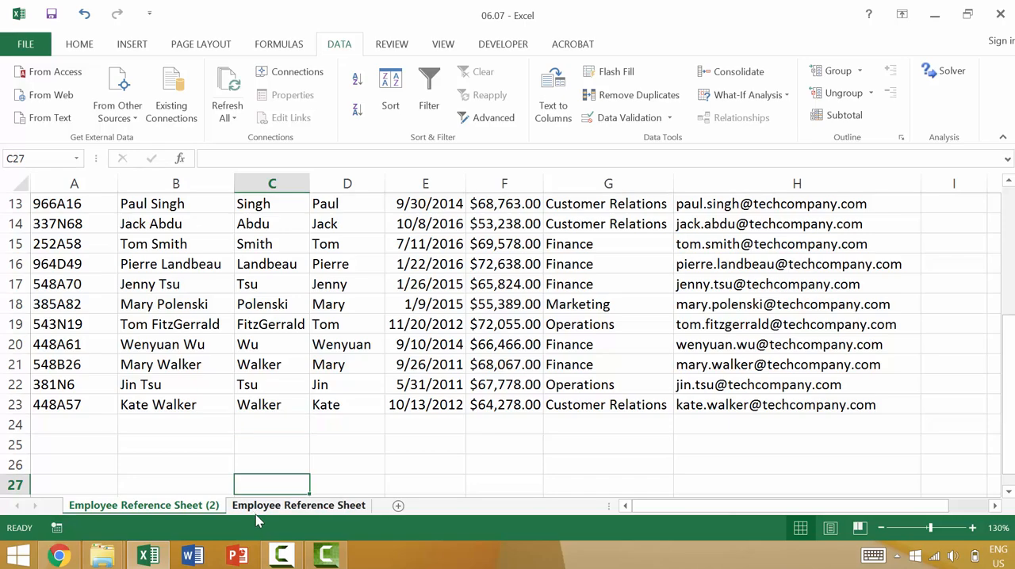
Make another copy of the original Employee Reference Sheet and place it before all other sheets.
{"action": "left_click", "coordinate": [256, 507]}
{"action": "scroll", "coordinate": [209, 367], "scroll_direction": "down", "scroll_amount": 5}
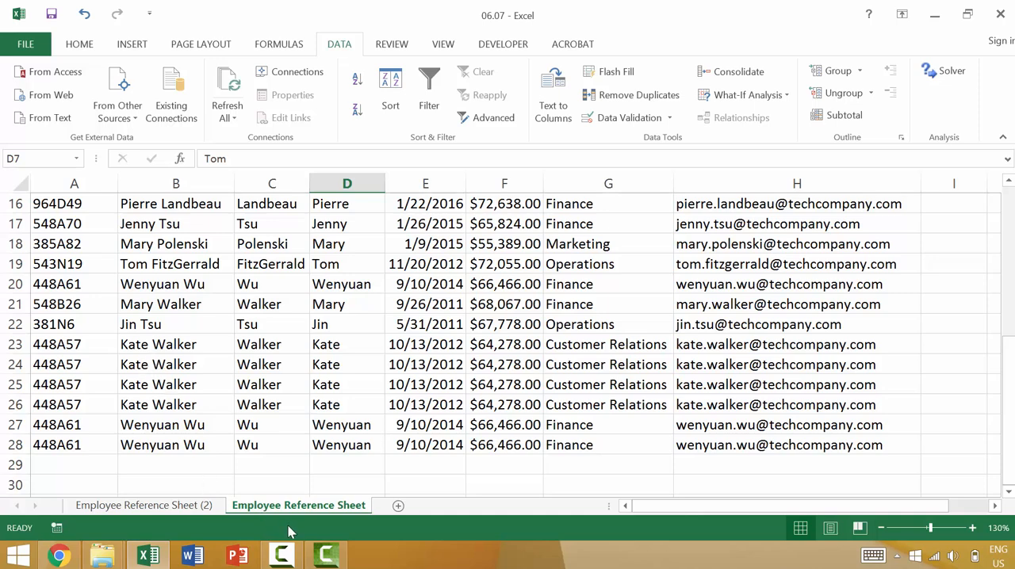
{"action": "left_click_drag", "start_coordinate": [284, 505], "coordinate": [279, 506]}
{"action": "left_click_drag", "start_coordinate": [279, 505], "coordinate": [181, 508]}
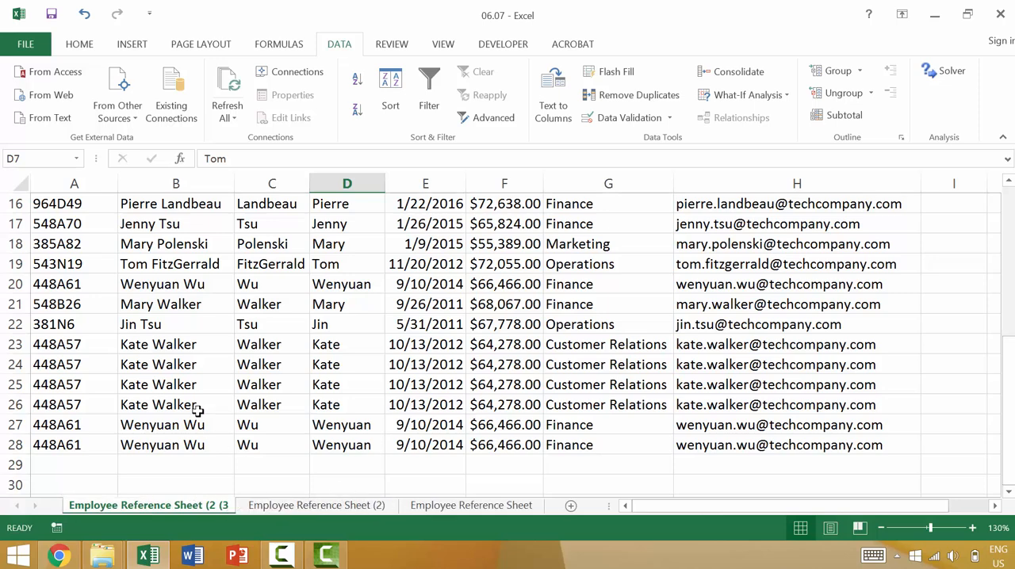
Remove the duplicate employee records from the newest sheet copy, keeping all columns checked and headers recognized.
{"action": "left_click", "coordinate": [153, 343]}
{"action": "left_click", "coordinate": [152, 365]}
{"action": "left_click", "coordinate": [155, 385]}
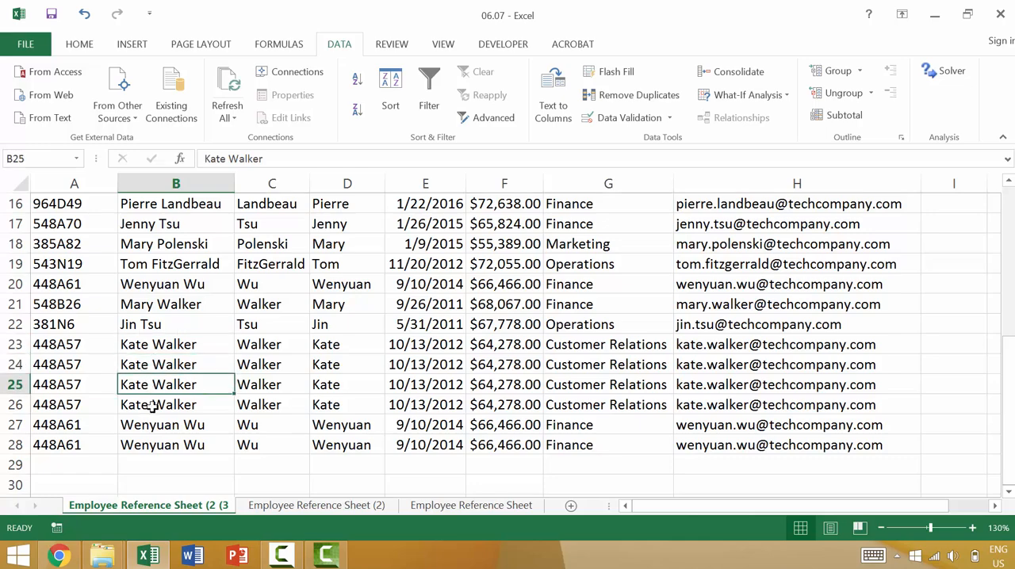
{"action": "left_click", "coordinate": [154, 407]}
{"action": "left_click", "coordinate": [559, 88]}
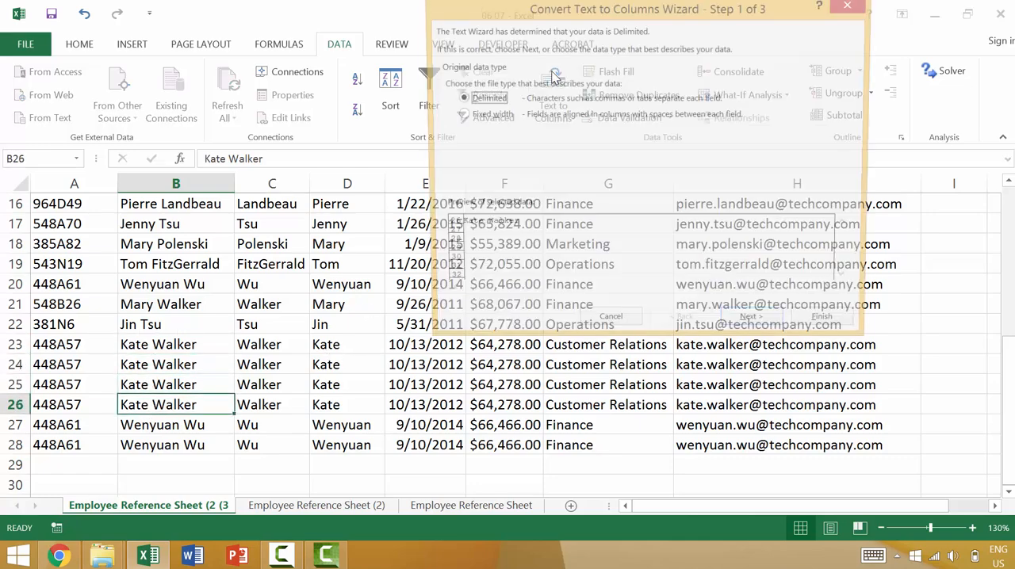
{"action": "key", "text": "Escape"}
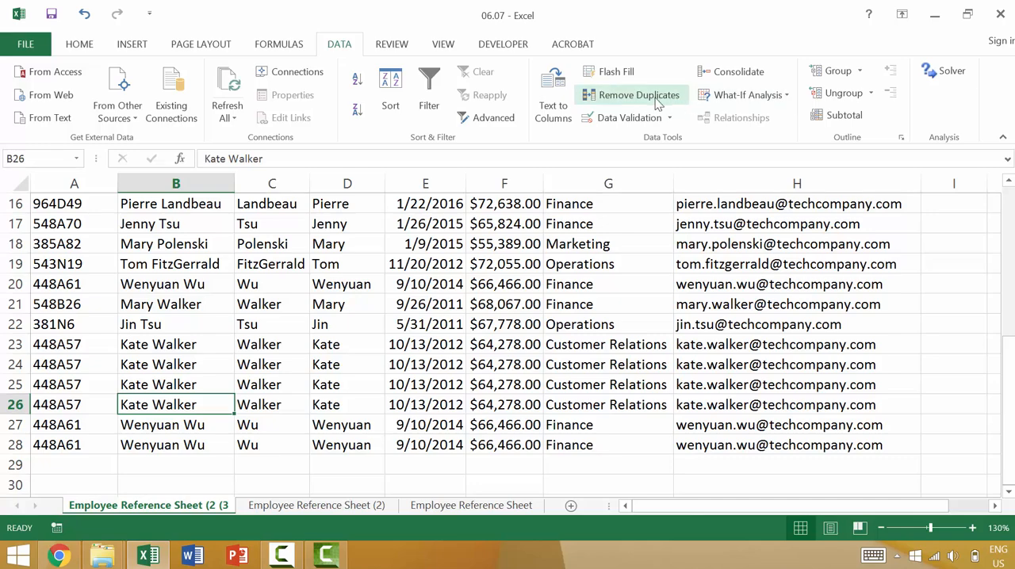
{"action": "left_click", "coordinate": [655, 97]}
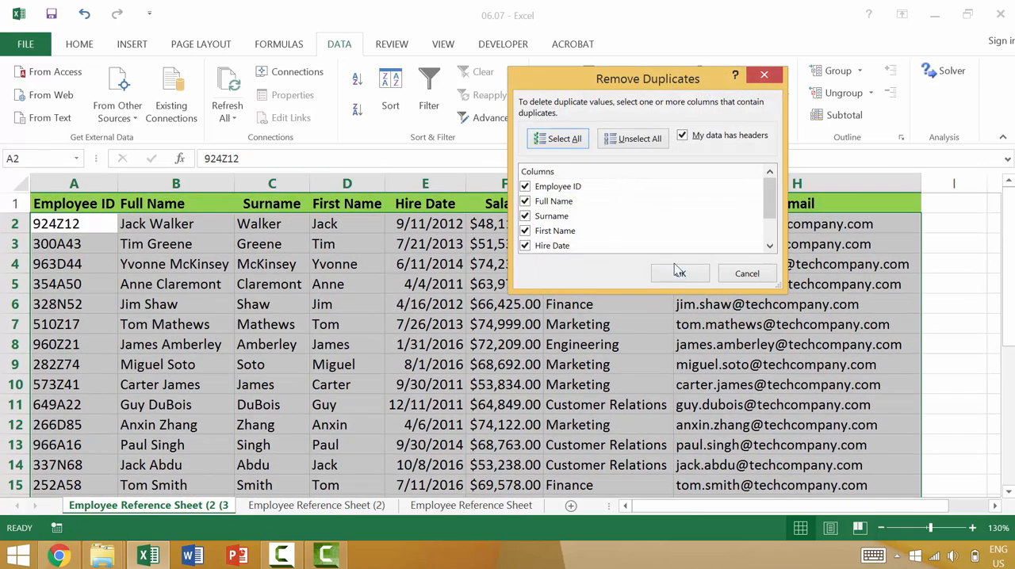
{"action": "left_click", "coordinate": [679, 274]}
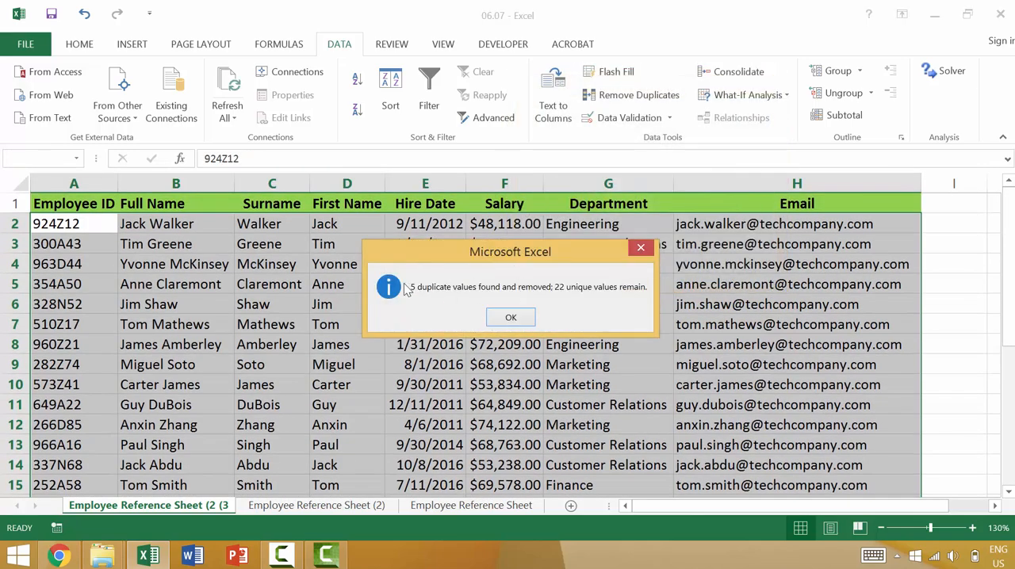
{"action": "left_click", "coordinate": [511, 317]}
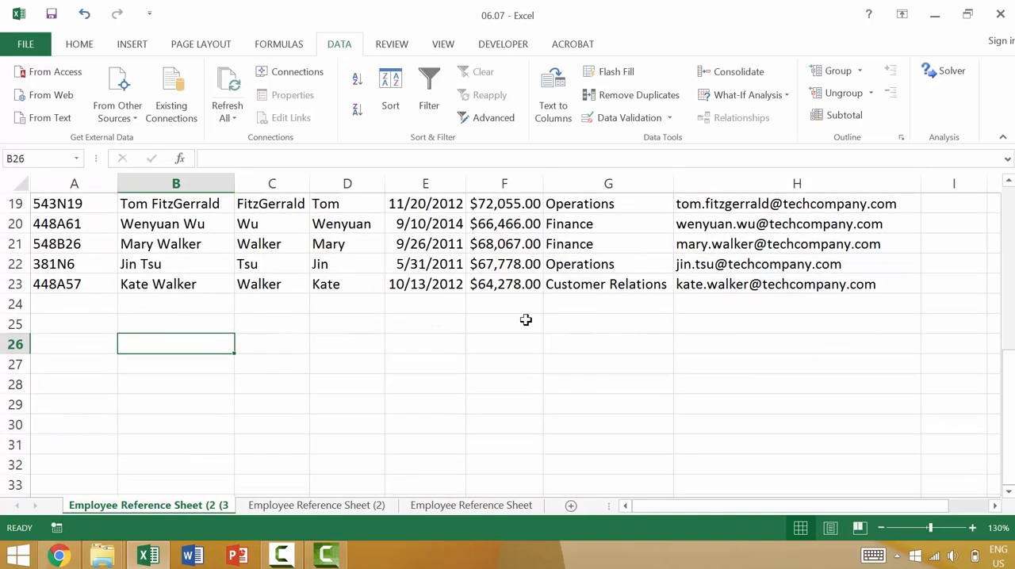
Compare the table with and without its duplicate rows by undoing and redoing the duplicate removal.
{"action": "scroll", "coordinate": [482, 365], "scroll_direction": "up", "scroll_amount": 4}
{"action": "scroll", "coordinate": [482, 366], "scroll_direction": "down", "scroll_amount": 2}
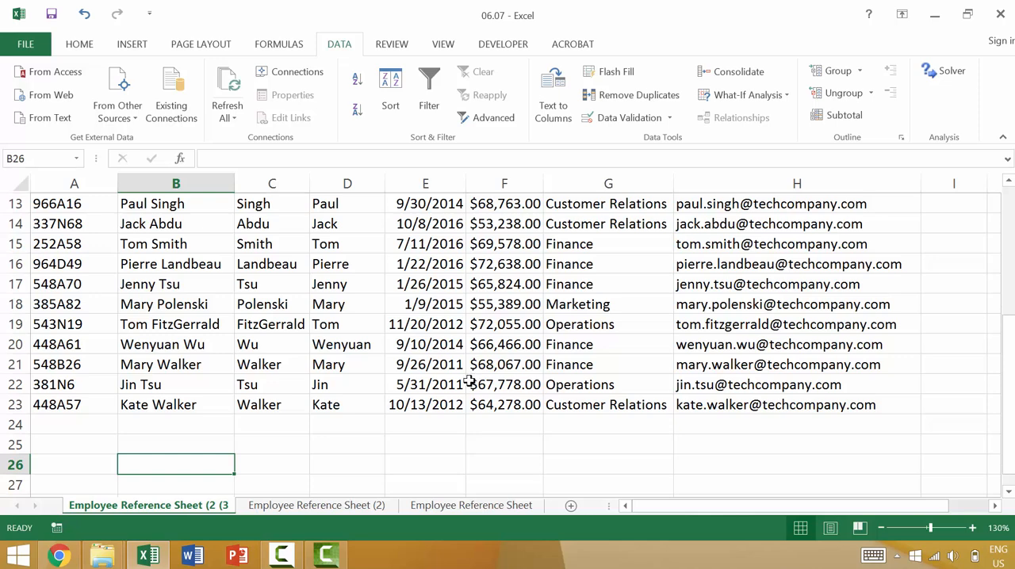
{"action": "scroll", "coordinate": [390, 381], "scroll_direction": "down", "scroll_amount": 1}
{"action": "key", "text": "ctrl+z"}
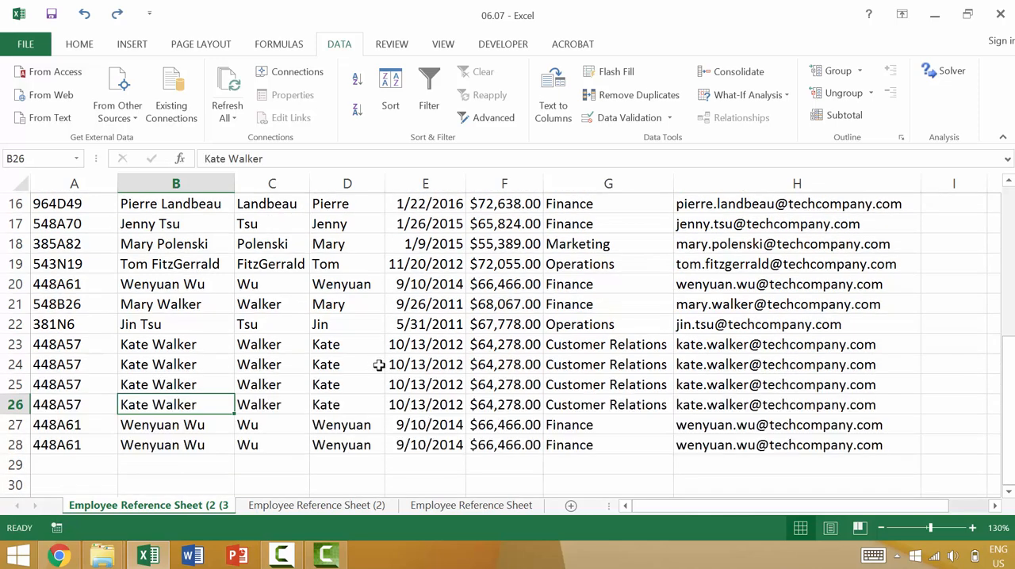
{"action": "key", "text": "ctrl+y"}
{"action": "scroll", "coordinate": [379, 365], "scroll_direction": "up", "scroll_amount": 4}
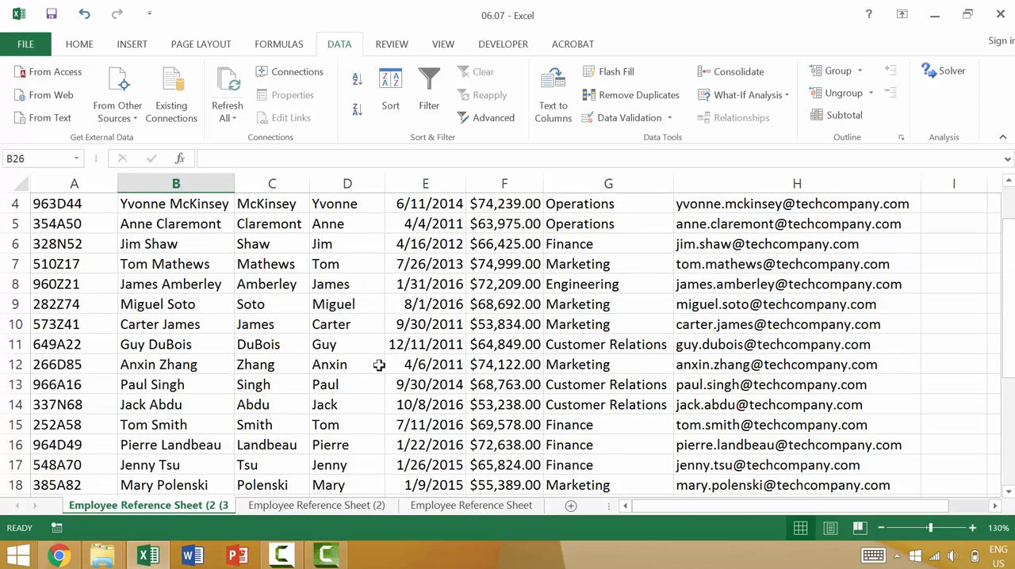